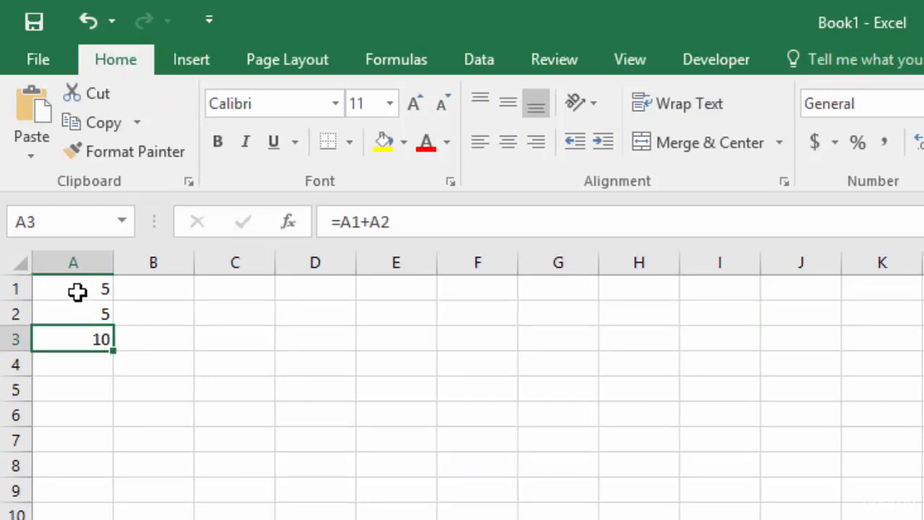
# Check the values in A1 and A2, and remove the addition formula from cell A3
pyautogui.click(77, 288)
pyautogui.click(77, 310)
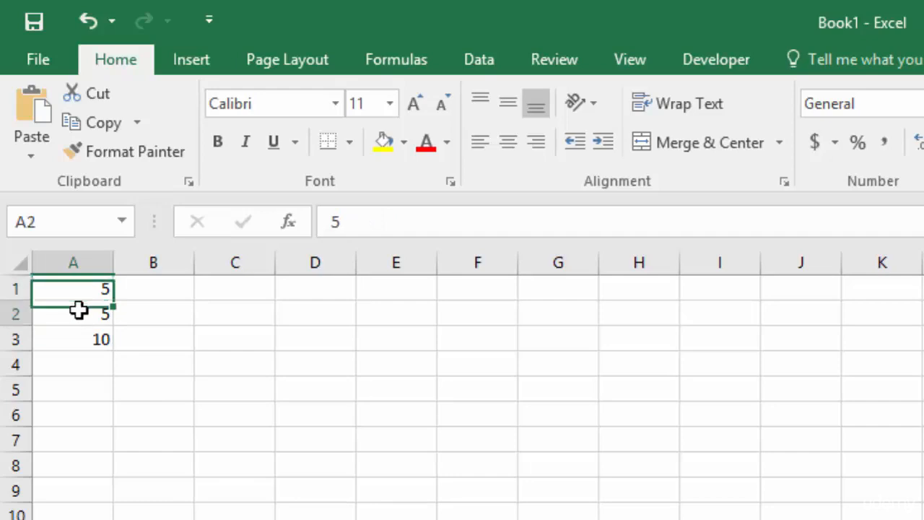
pyautogui.click(75, 339)
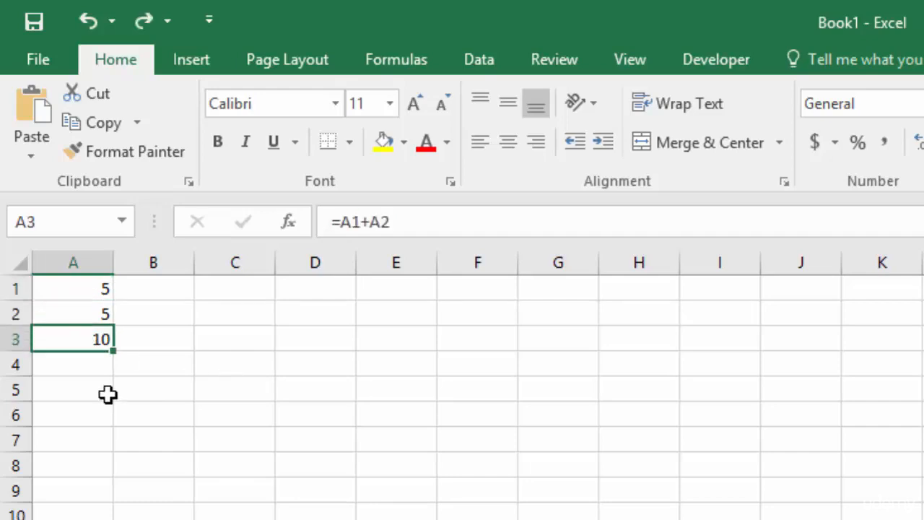
pyautogui.click(378, 222)
pyautogui.moveTo(379, 221); pyautogui.dragTo(316, 223)
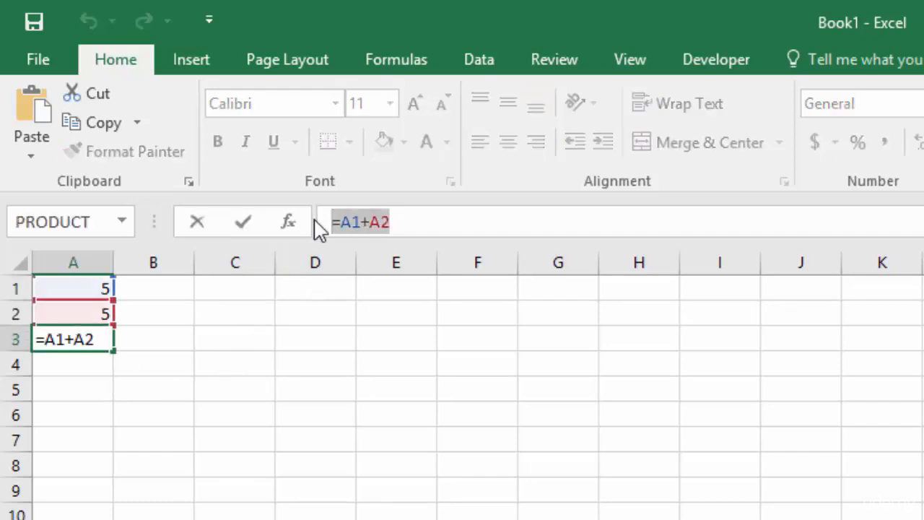
pyautogui.press('BackSpace')
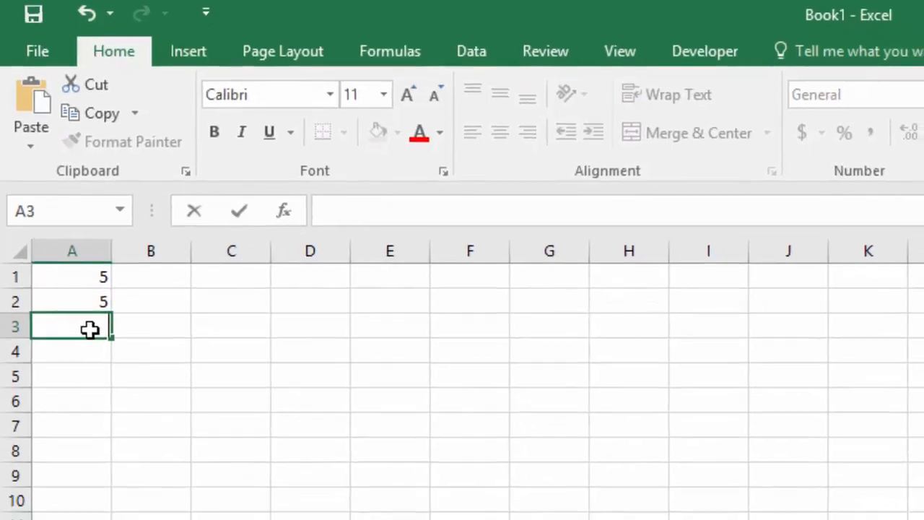
# Fill cells A3 through A11 with the value 5
pyautogui.write('5')
pyautogui.press('Return')
pyautogui.write('5')
pyautogui.press('Return')
pyautogui.write('5')
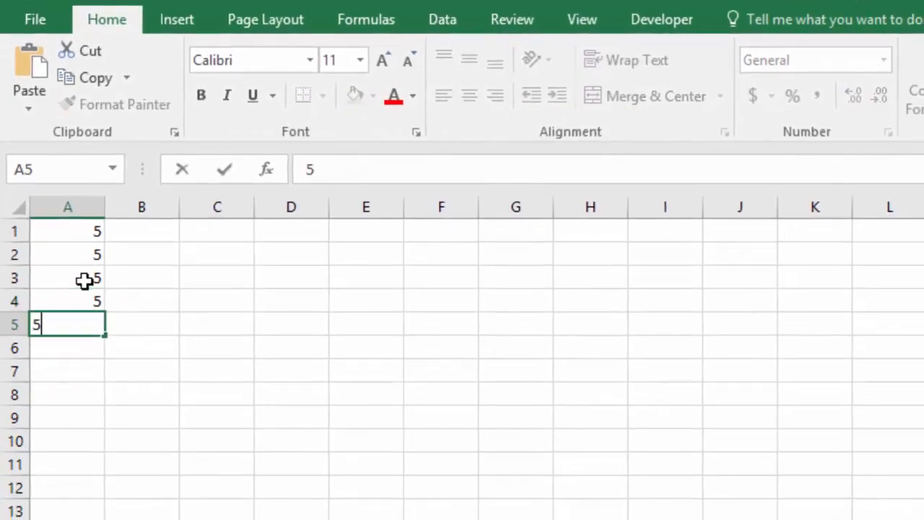
pyautogui.press('Return')
pyautogui.write('5')
pyautogui.press('Return')
pyautogui.write('5')
pyautogui.press('Return')
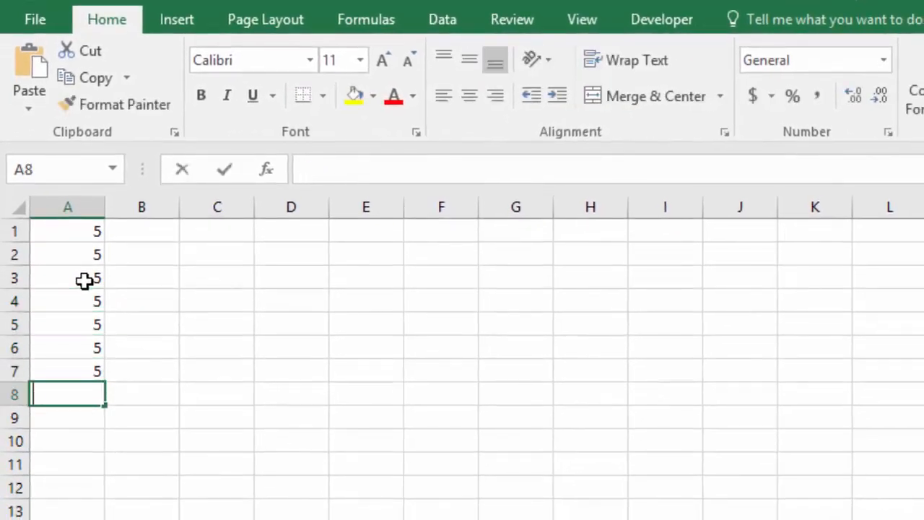
pyautogui.write('5')
pyautogui.press('Return')
pyautogui.write('5')
pyautogui.press('Return')
pyautogui.write('5')
pyautogui.press('Return')
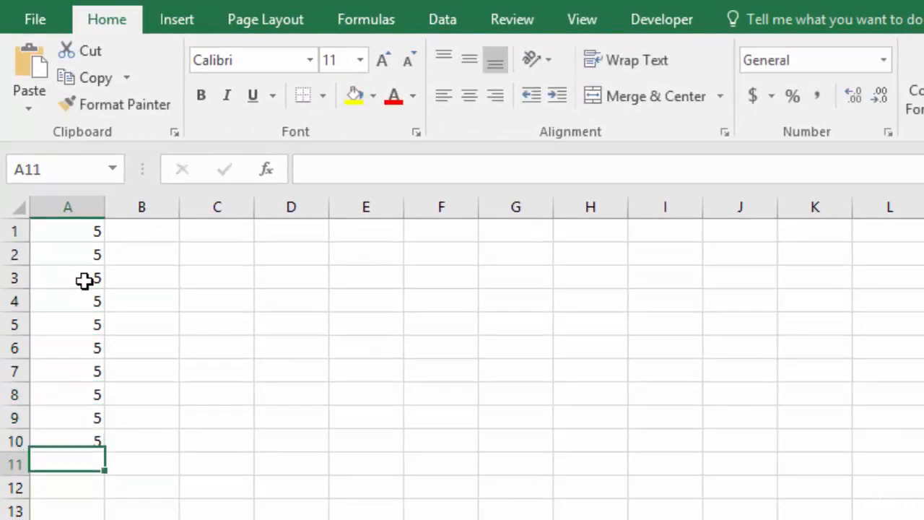
pyautogui.write('5')
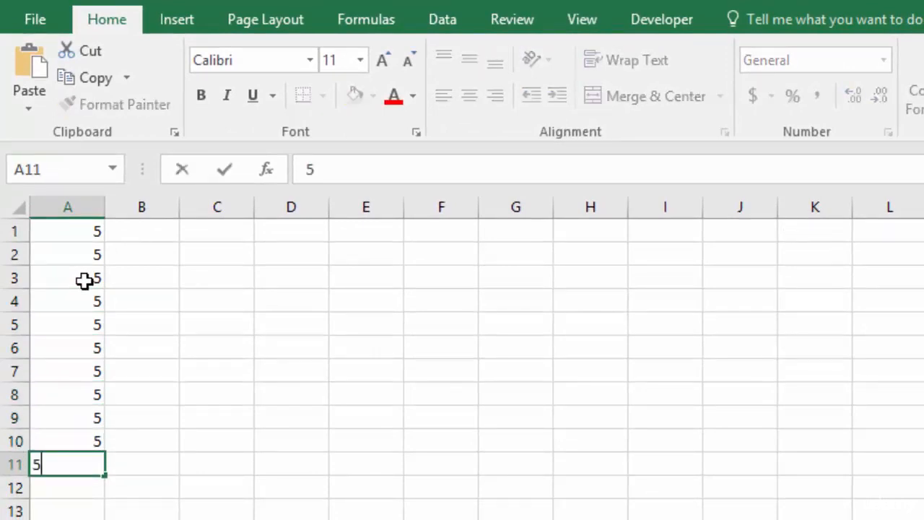
pyautogui.press('Return')
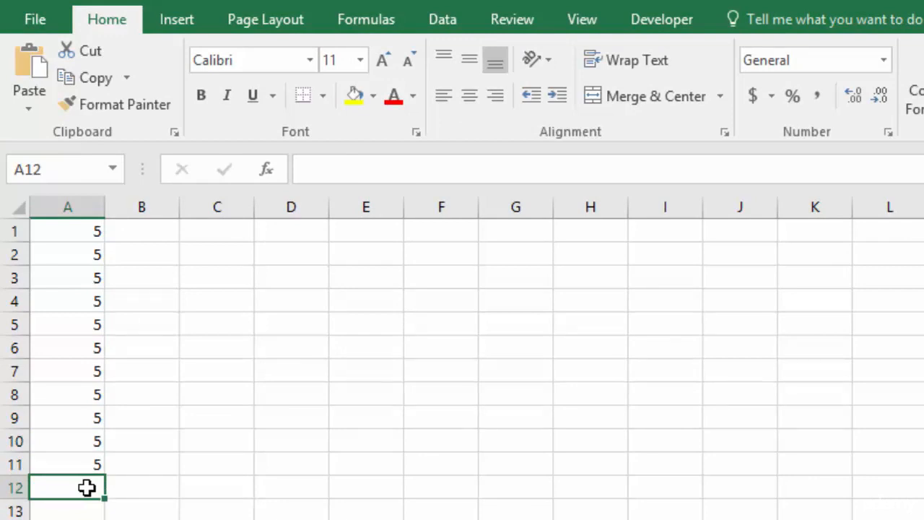
# Try to total the column in cell A12 by adding the cells one by one, from A1 through A4
pyautogui.write('=')
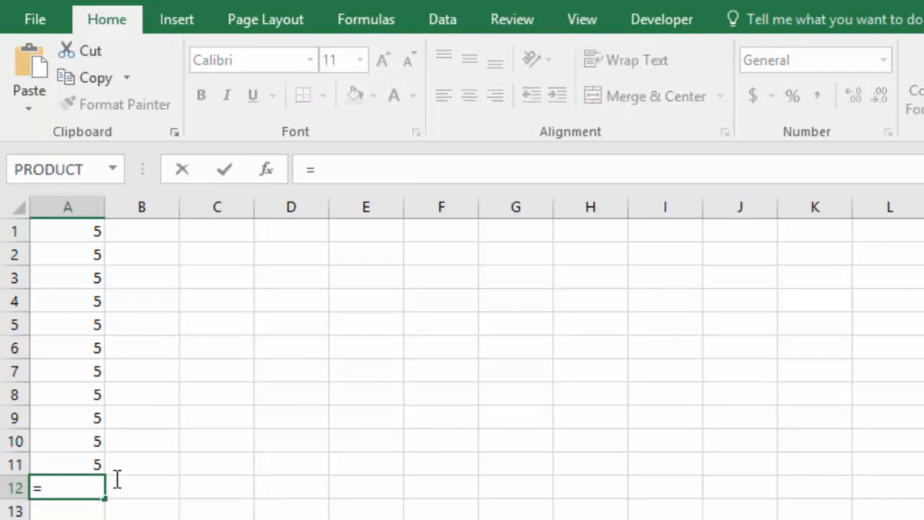
pyautogui.click(67, 231)
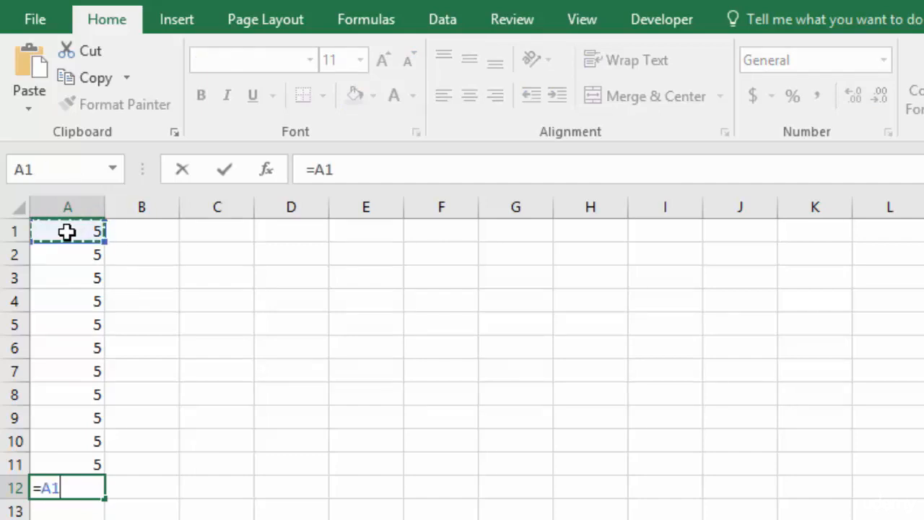
pyautogui.write('+')
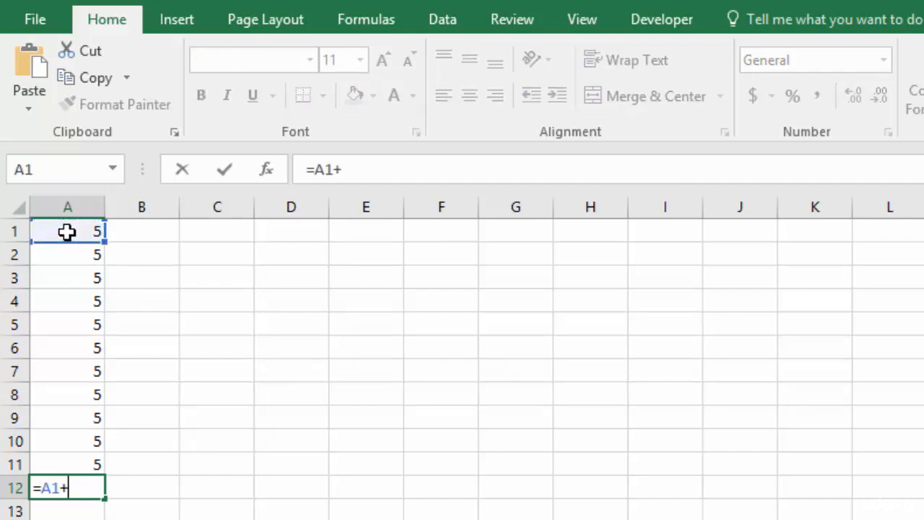
pyautogui.click(65, 260)
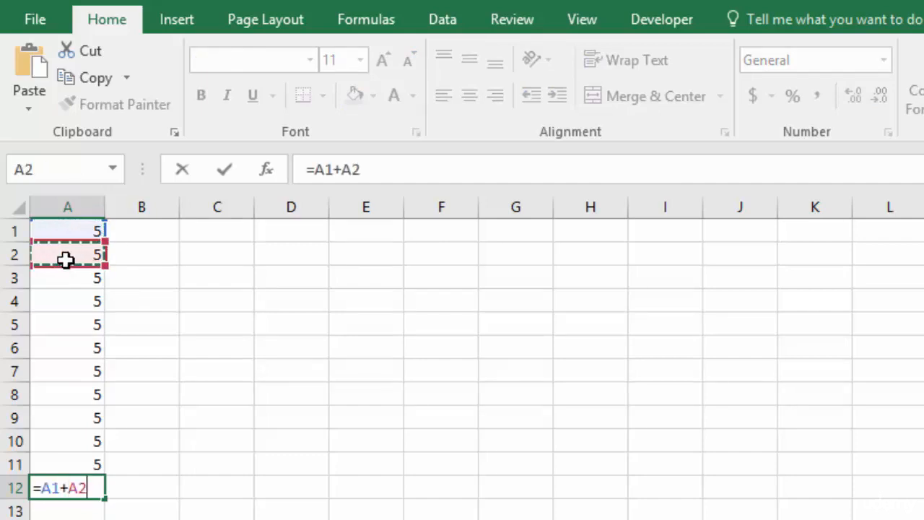
pyautogui.write('+')
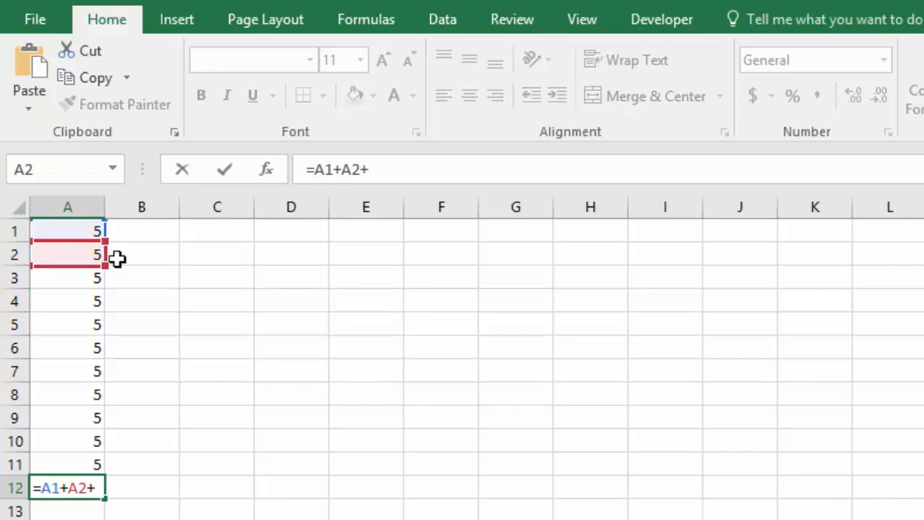
pyautogui.click(65, 280)
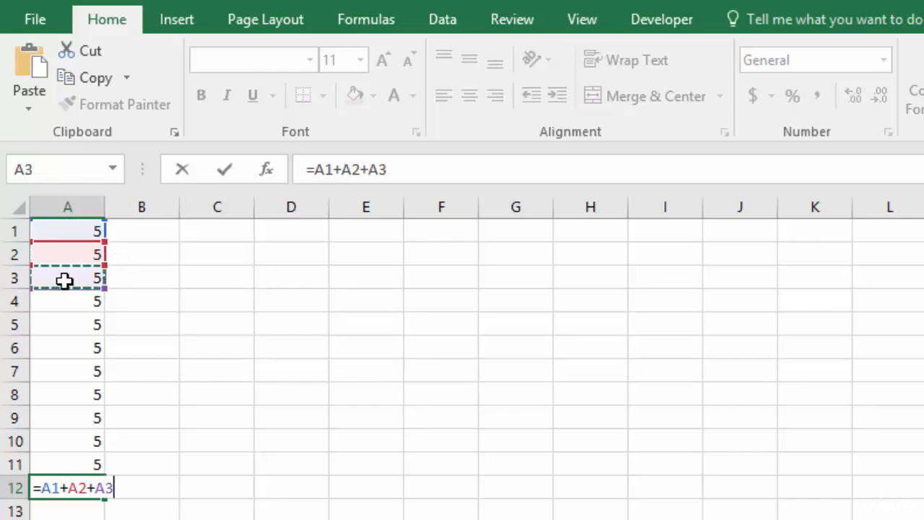
pyautogui.write('+')
pyautogui.click(62, 301)
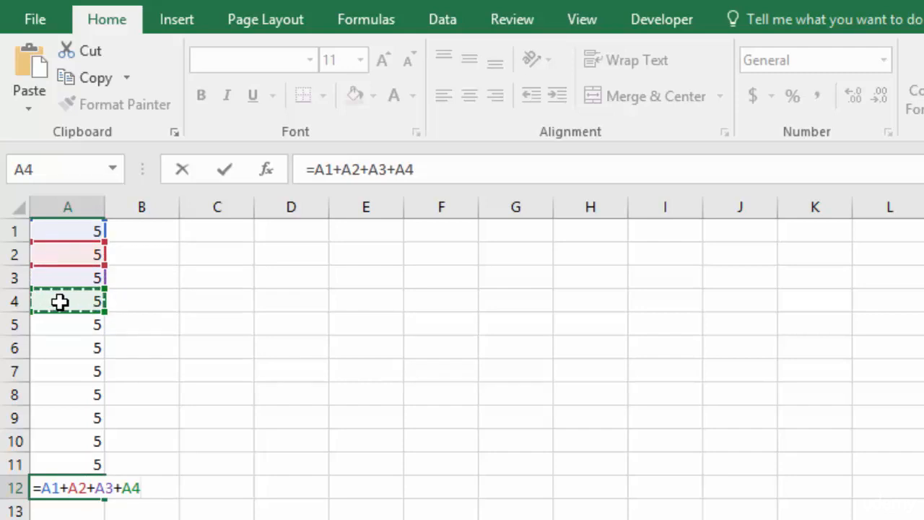
pyautogui.write('+')
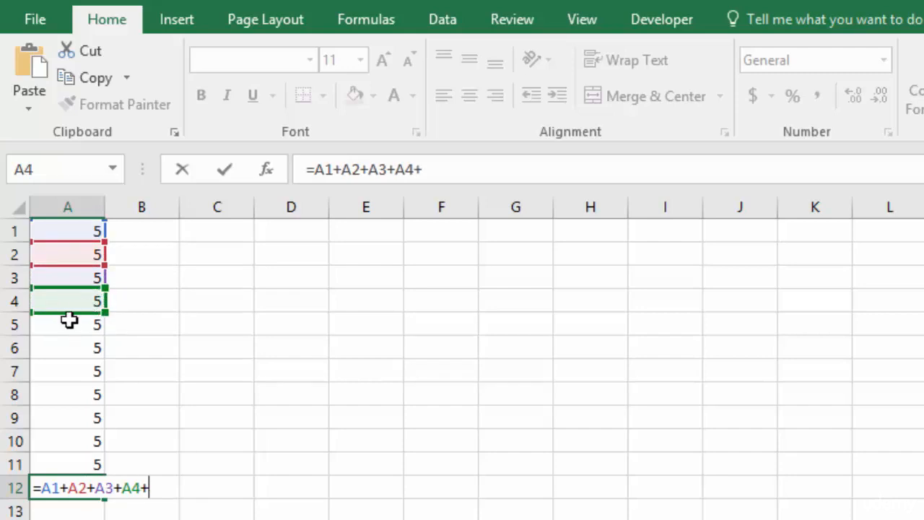
# Discard the unfinished cell-by-cell addition formula in A12
pyautogui.click(72, 488)
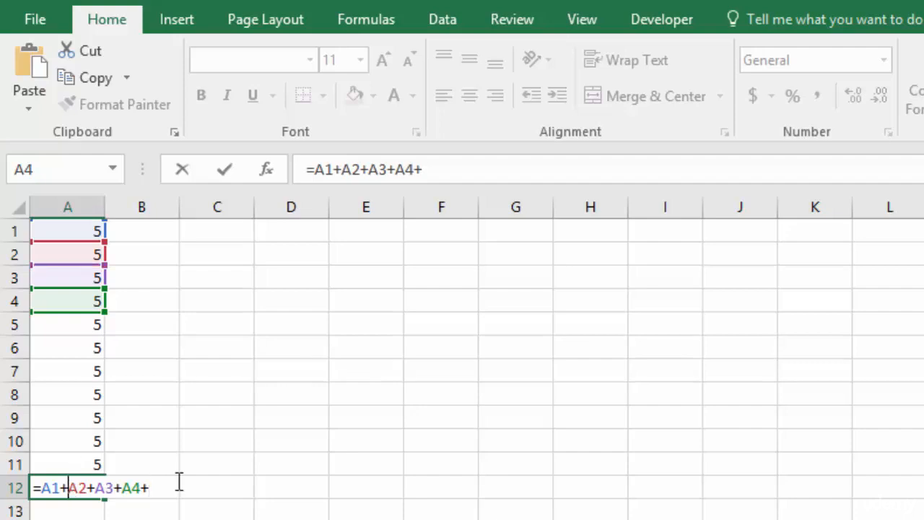
pyautogui.moveTo(431, 170); pyautogui.dragTo(288, 180)
pyautogui.press('BackSpace')
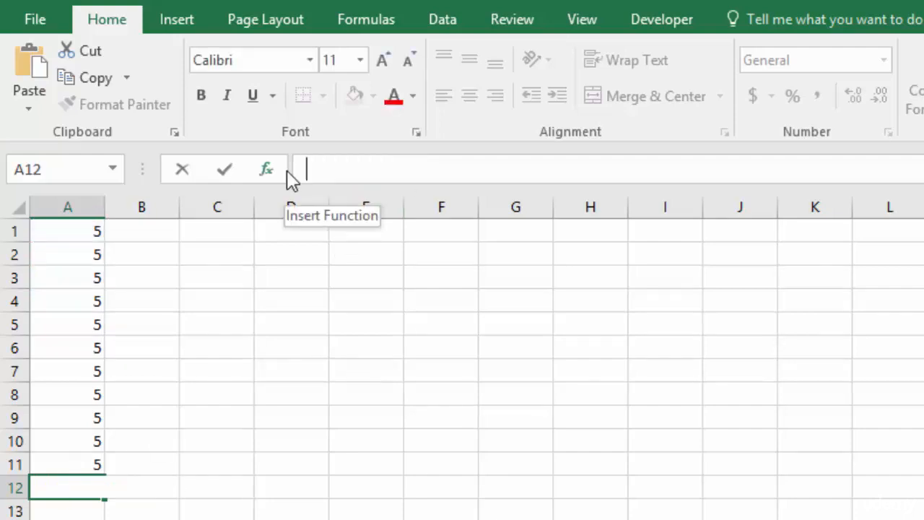
pyautogui.click(78, 487)
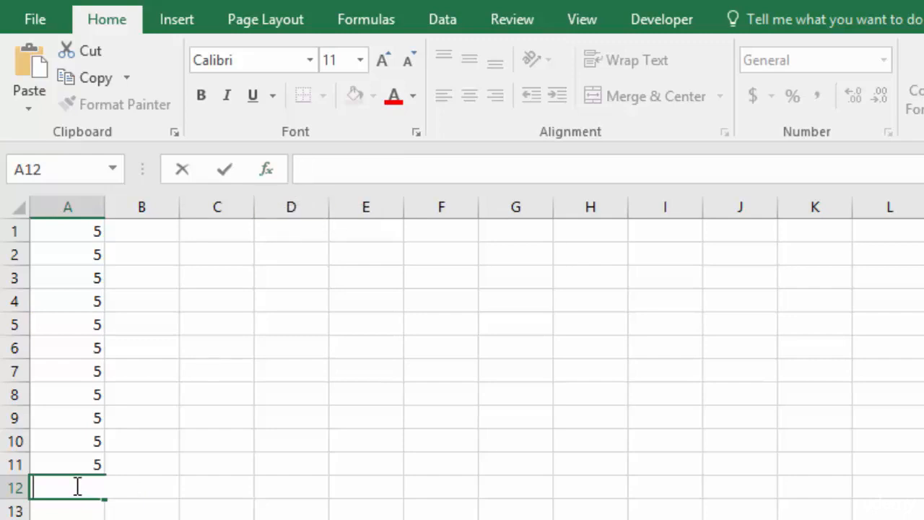
pyautogui.press('Escape')
# Insert the recently used SUM function into cell A12, accepting A1:A11 as its argument
pyautogui.write('=')
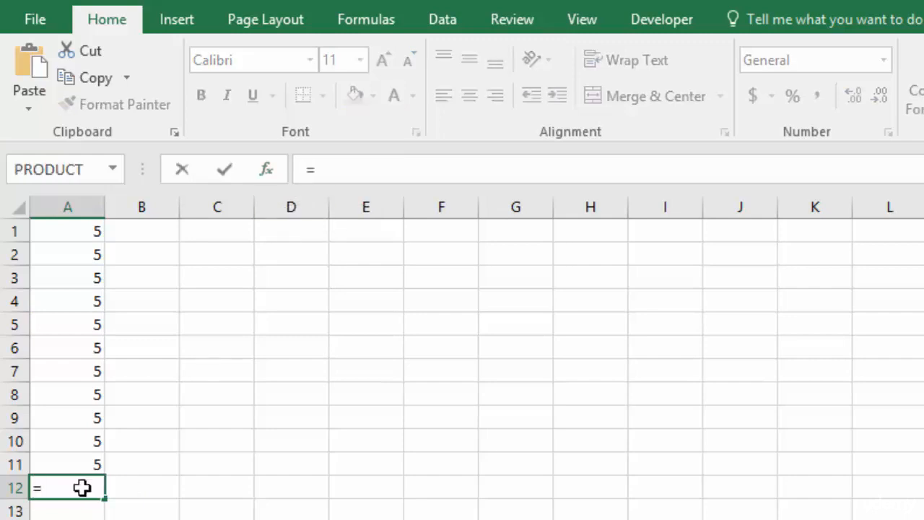
pyautogui.click(113, 170)
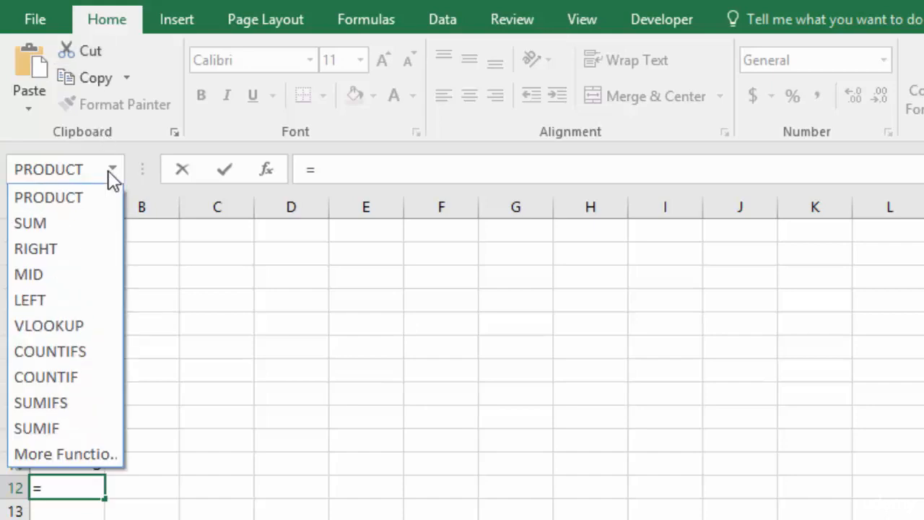
pyautogui.click(46, 224)
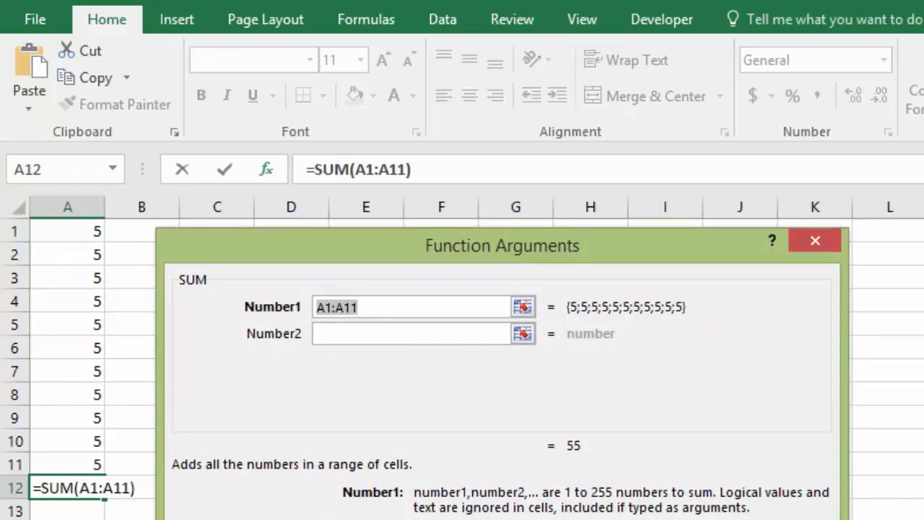
pyautogui.press('Return')
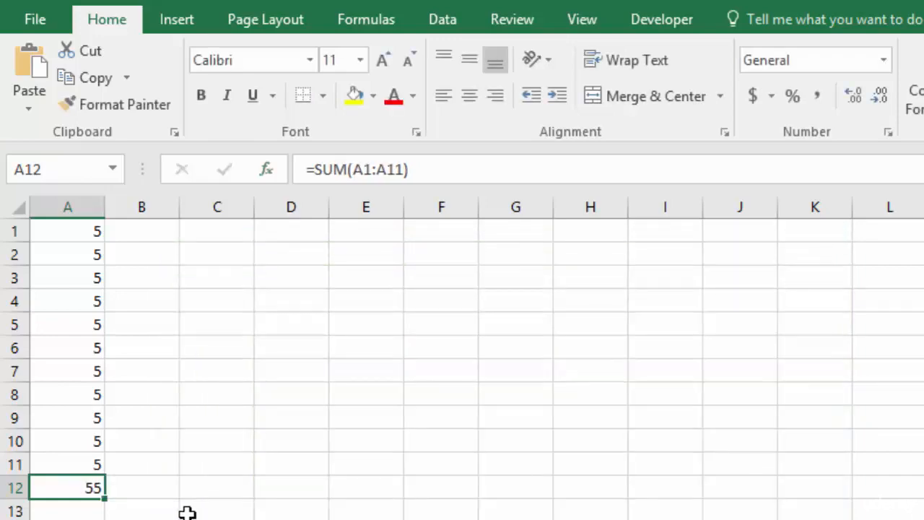
# Clear cell A12 and write the SUM formula directly in the cell, picking the range A1:A11
pyautogui.press('Delete')
pyautogui.write('=sum')
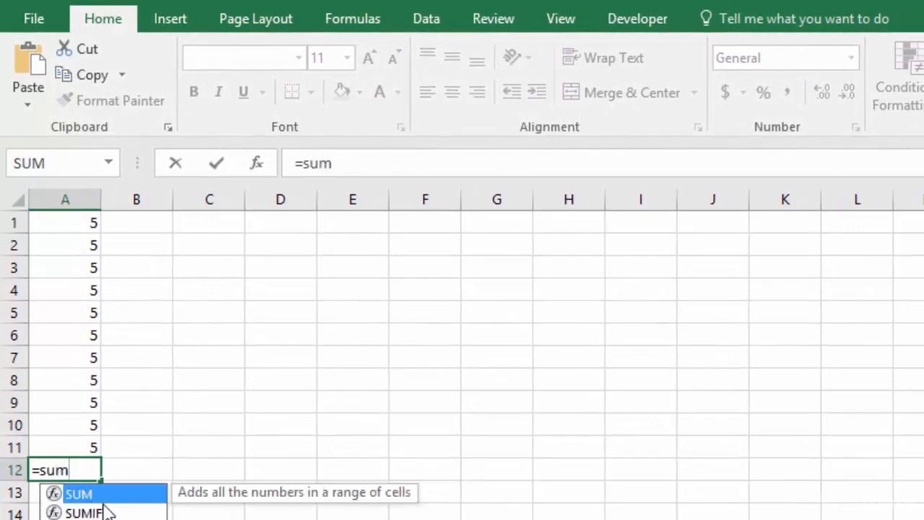
pyautogui.doubleClick(107, 496)
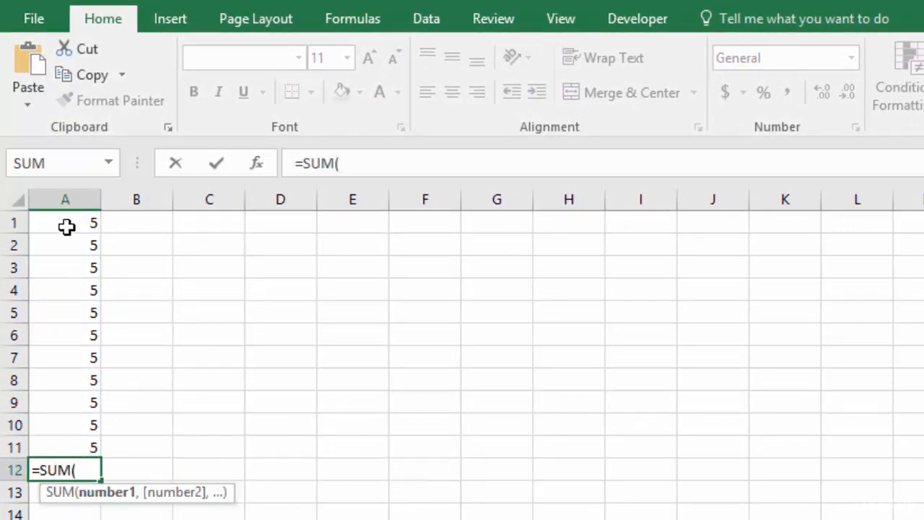
pyautogui.moveTo(68, 225); pyautogui.dragTo(76, 453)
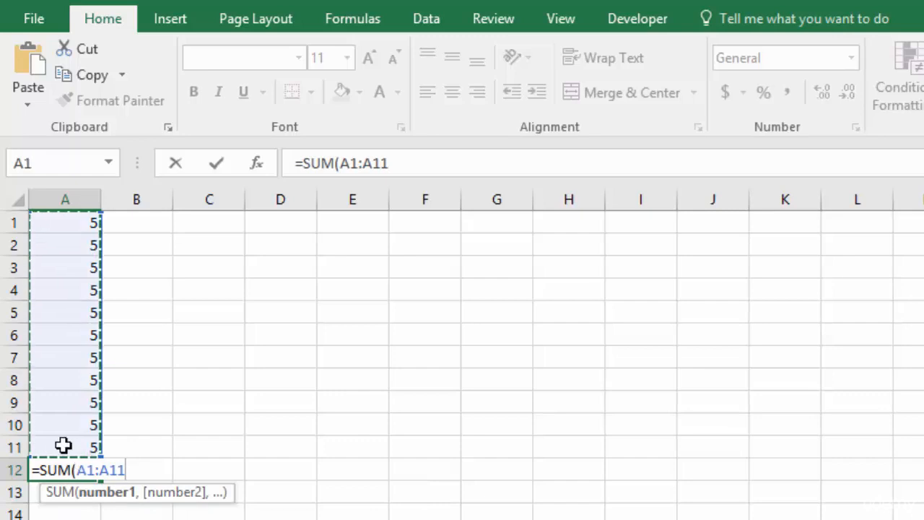
pyautogui.press('Return')
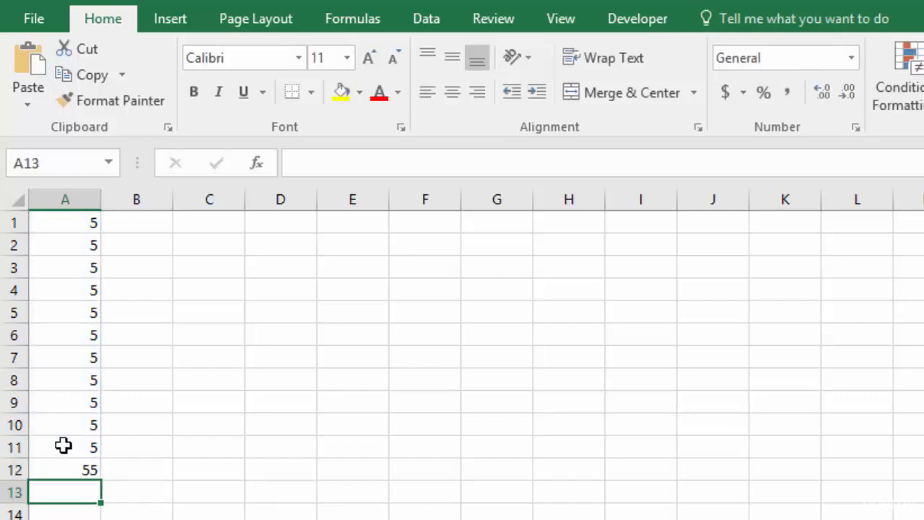
# Examine the formula in cell A12 and the individual values in cells A1 through A6 that it adds
pyautogui.click(65, 471)
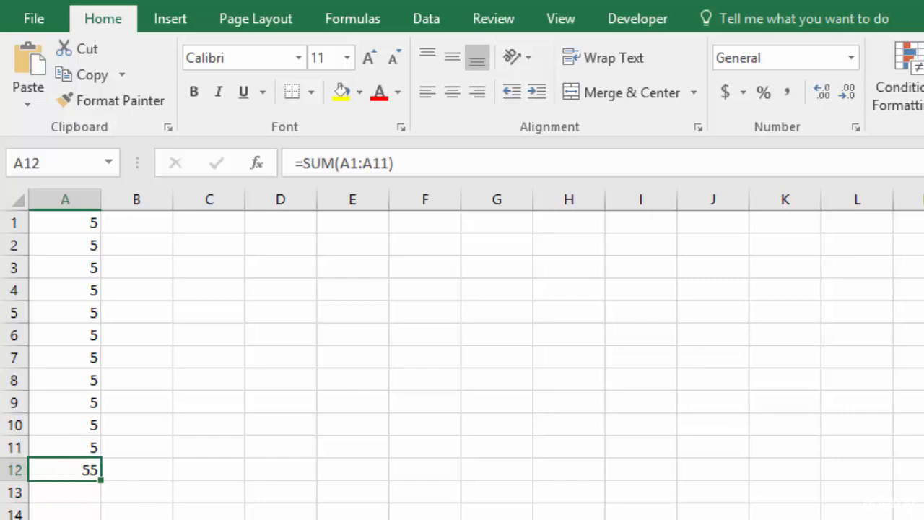
pyautogui.click(71, 222)
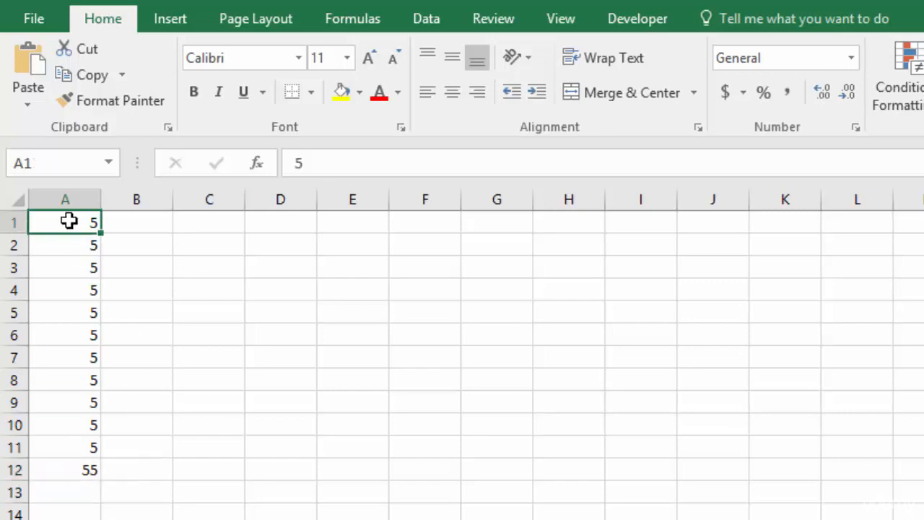
pyautogui.click(74, 244)
pyautogui.click(76, 267)
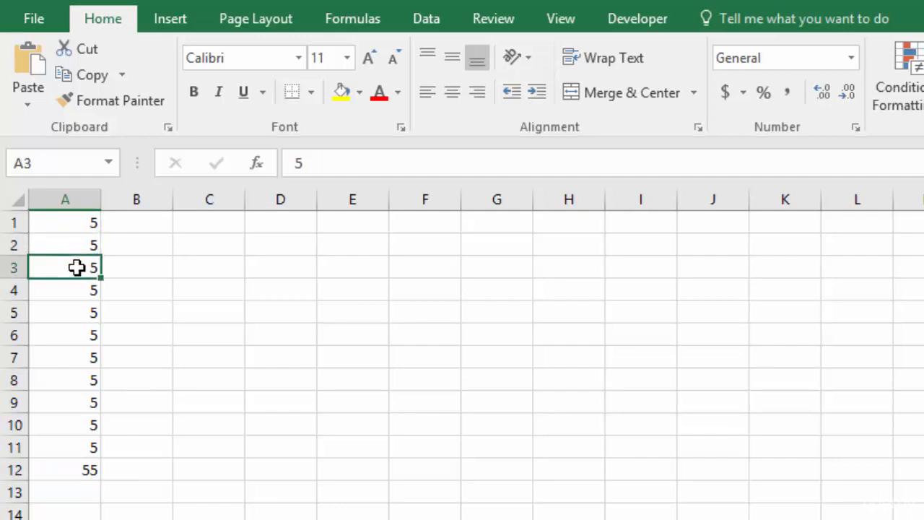
pyautogui.click(77, 292)
pyautogui.click(74, 317)
pyautogui.click(73, 335)
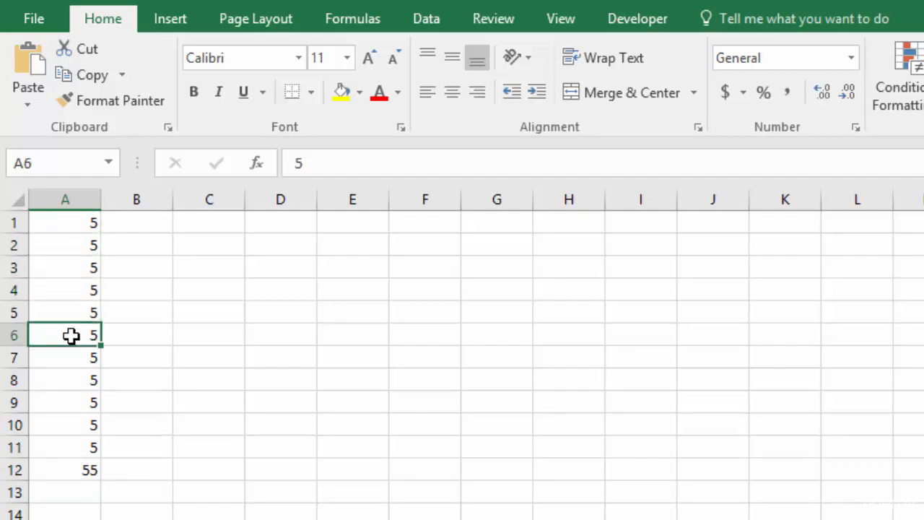
pyautogui.click(63, 470)
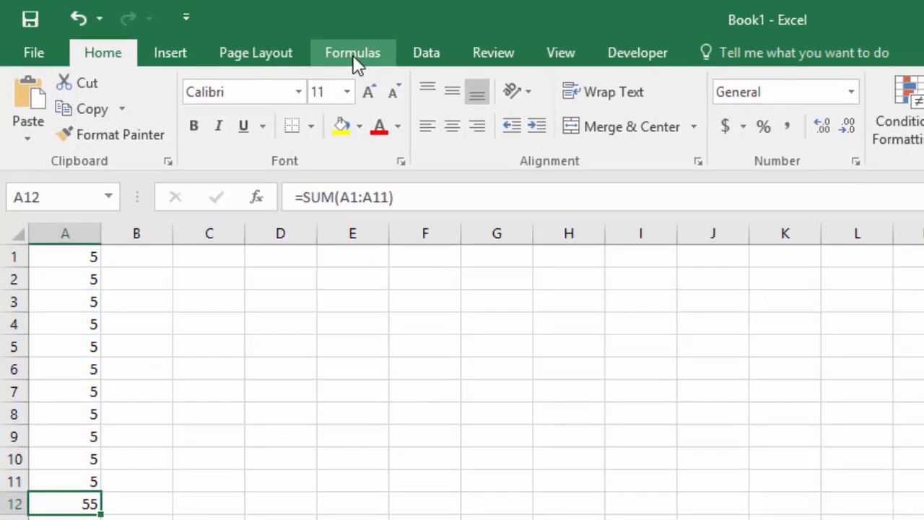
# Show the function library categories and open the SUM formula in A12 for editing to examine its range
pyautogui.click(352, 53)
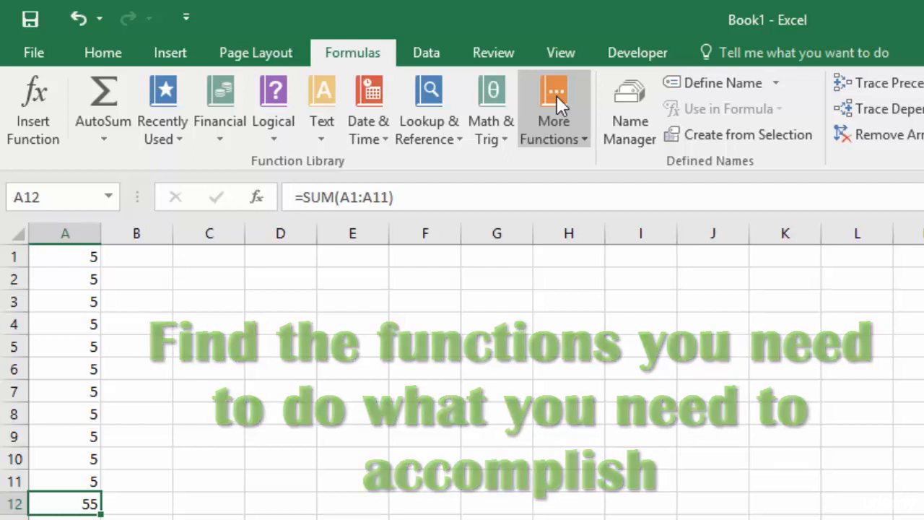
pyautogui.click(391, 197)
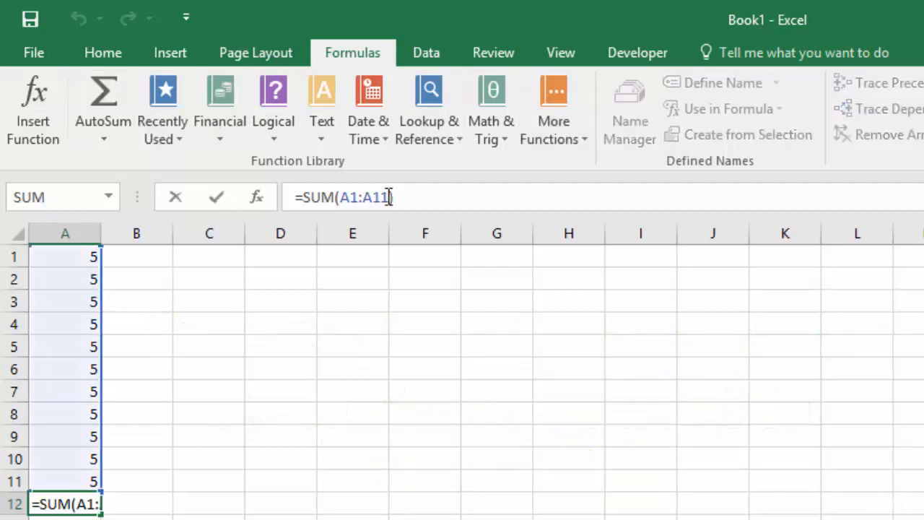
# Clear the SUM formula from cell A12 and start inserting a function there through the Insert Function dialog
pyautogui.moveTo(391, 197); pyautogui.dragTo(297, 197)
pyautogui.press('BackSpace')
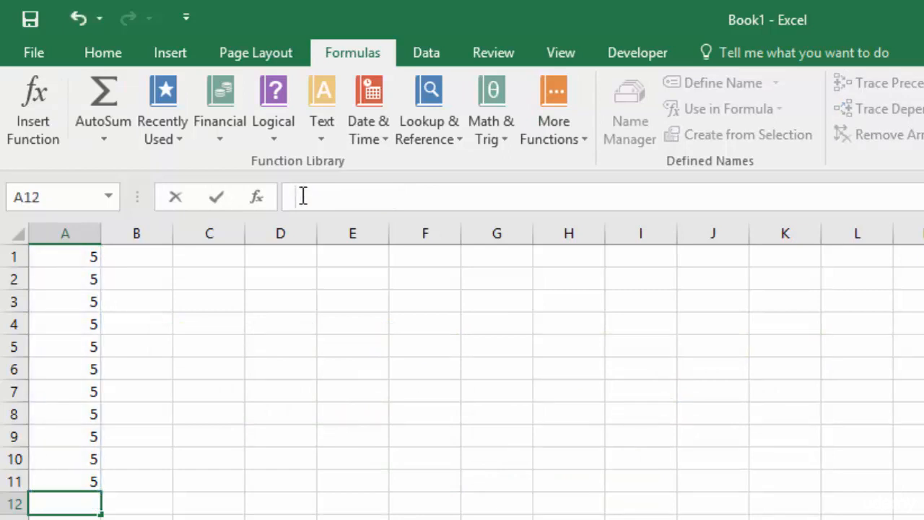
pyautogui.click(28, 105)
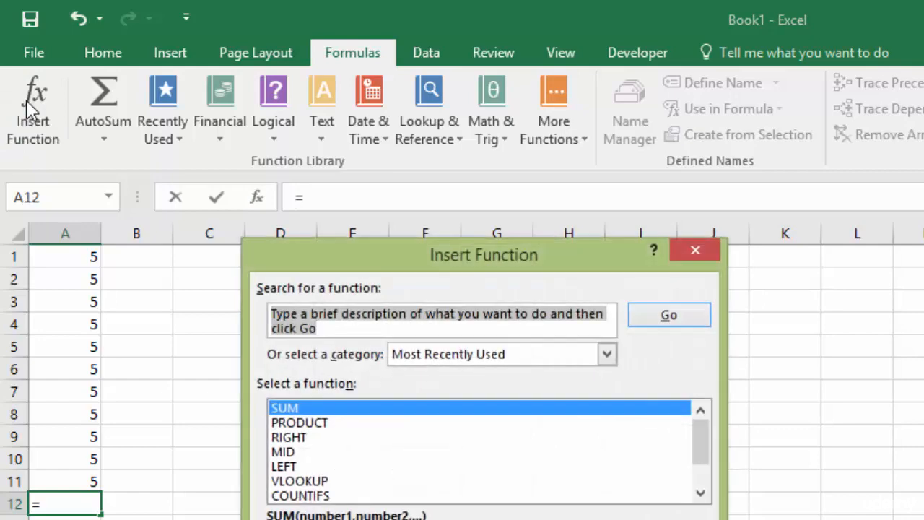
pyautogui.moveTo(367, 255); pyautogui.dragTo(291, 269)
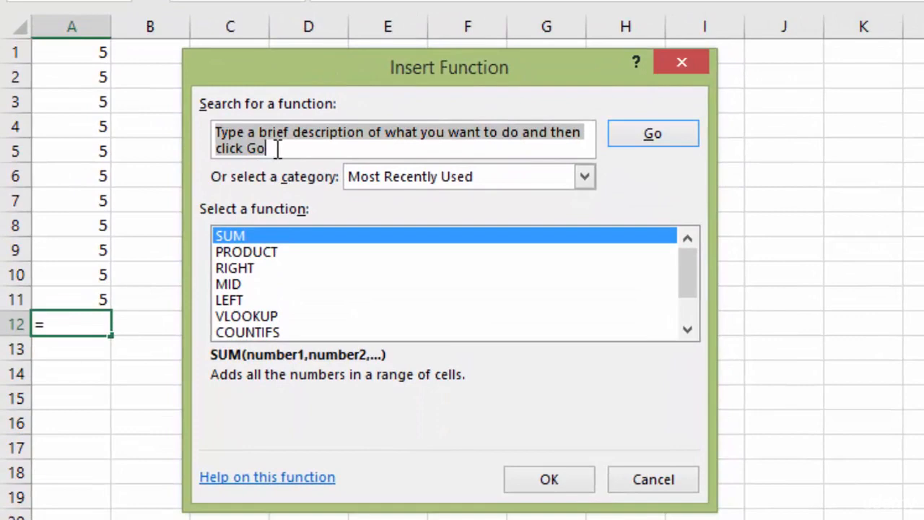
# Search the available functions for "add"
pyautogui.click(279, 148)
pyautogui.click(269, 147)
pyautogui.write('add')
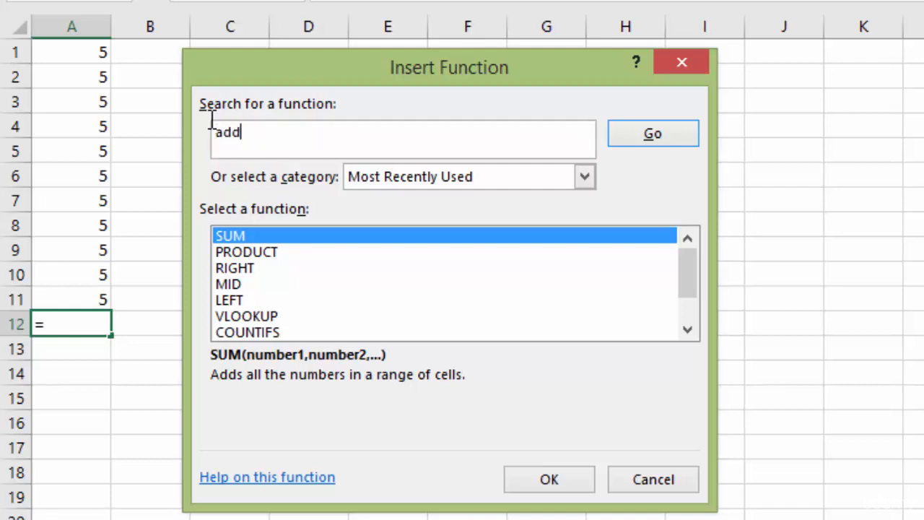
pyautogui.click(633, 134)
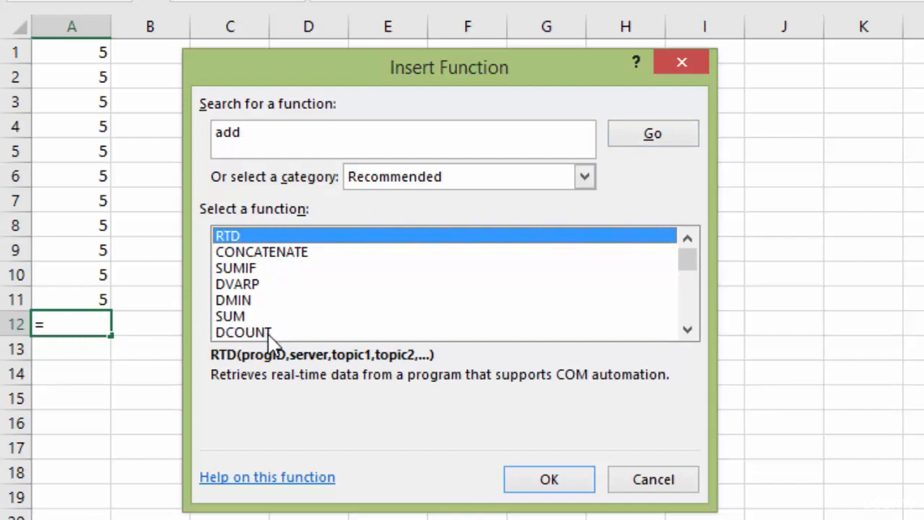
# Read the descriptions of CONCATENATE, SUMIF, DVARP and SUM among the recommended functions
pyautogui.click(263, 256)
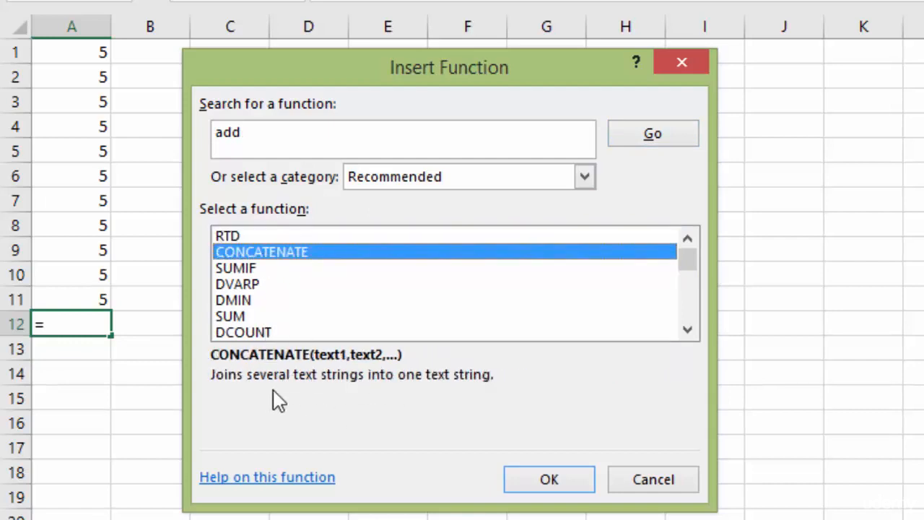
pyautogui.click(248, 269)
pyautogui.click(246, 290)
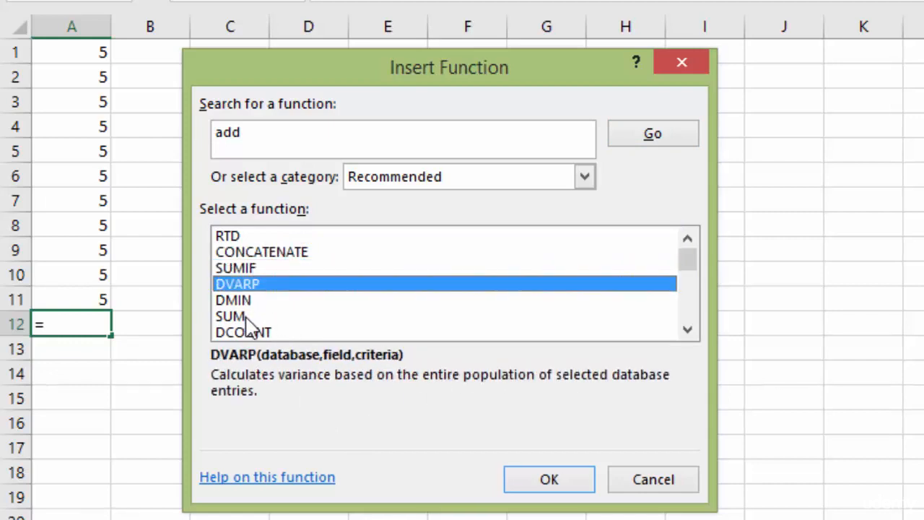
pyautogui.click(247, 317)
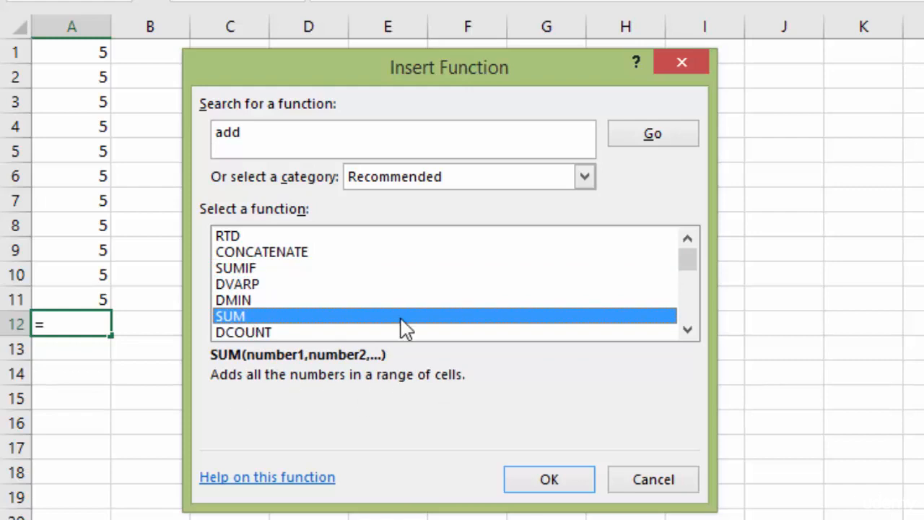
# Switch the function category to Most Recently Used and look through its functions
pyautogui.click(585, 180)
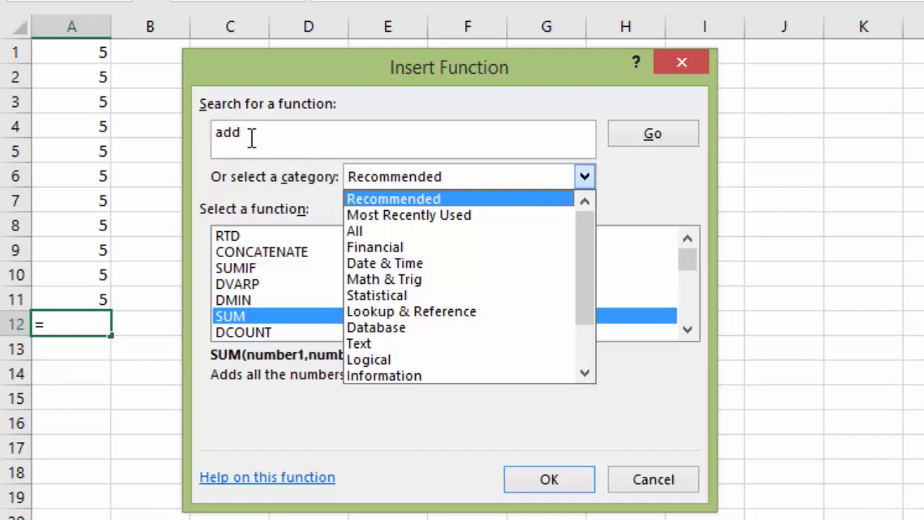
pyautogui.click(431, 216)
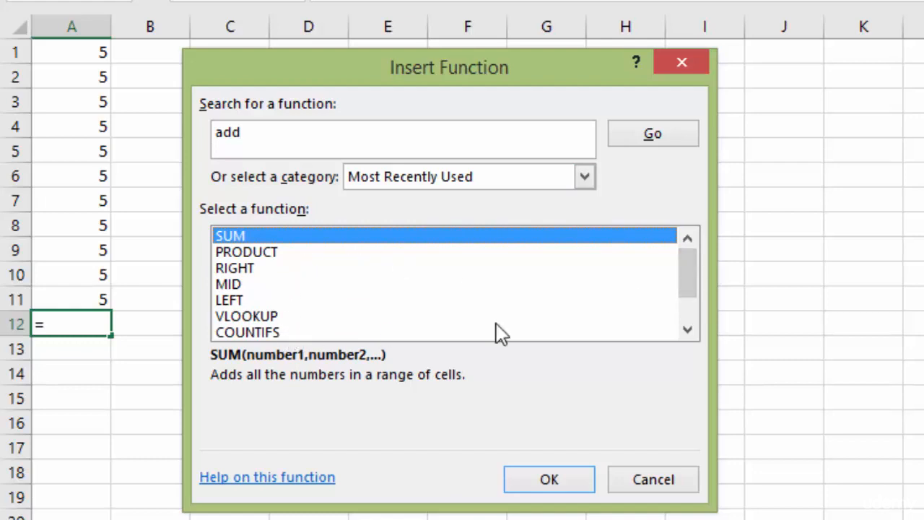
pyautogui.moveTo(691, 267); pyautogui.dragTo(689, 294)
# Set the function category to All and browse the alphabetical list as far as DOLLARDE to read its description
pyautogui.click(584, 176)
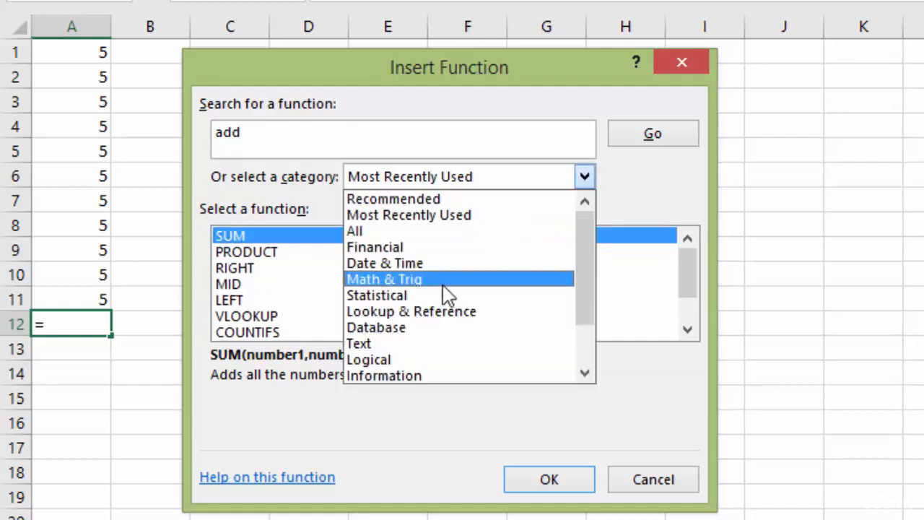
pyautogui.click(408, 232)
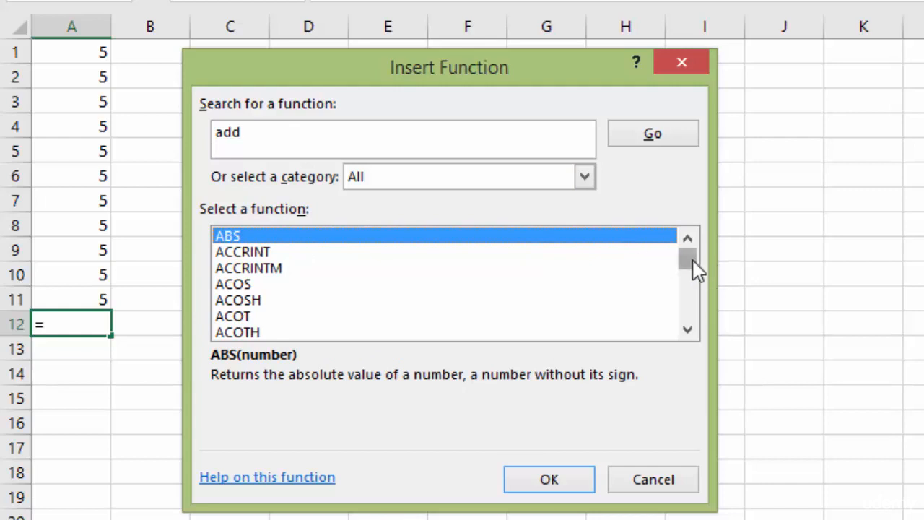
pyautogui.moveTo(694, 261); pyautogui.dragTo(691, 274)
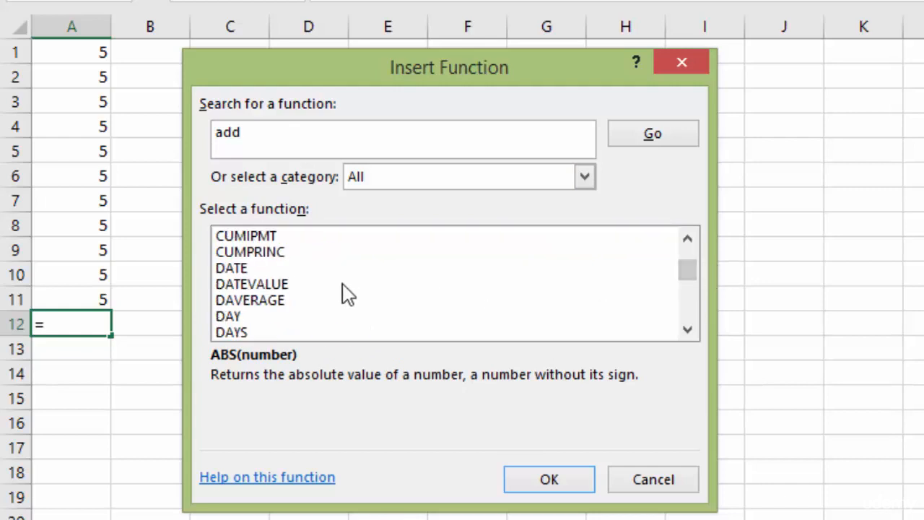
pyautogui.scroll(-3, 347, 293)
pyautogui.scroll(-3, 488, 291)
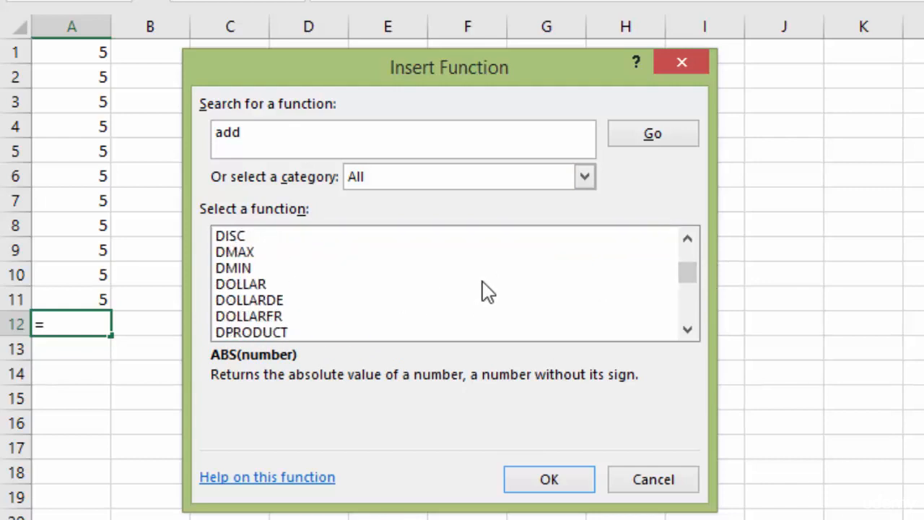
pyautogui.click(337, 300)
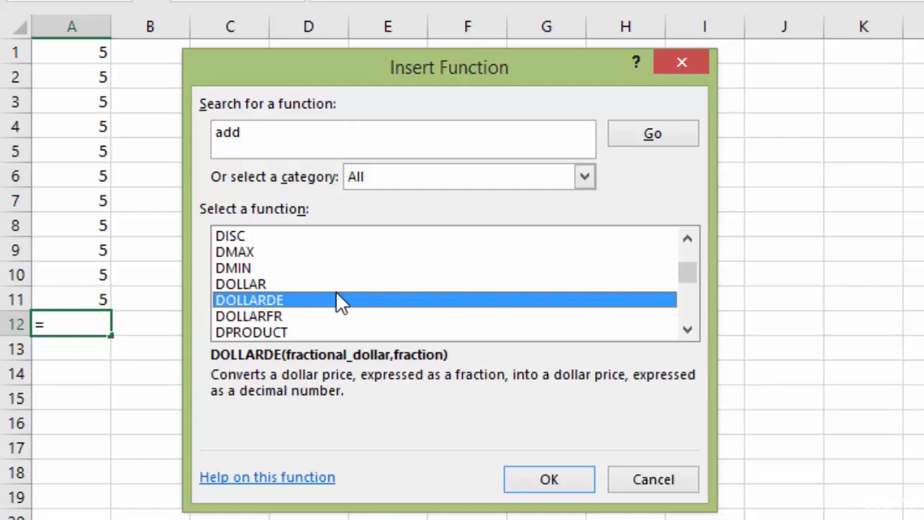
# Find and select the SUM function in the list of all functions by its initial letters
pyautogui.press('s')
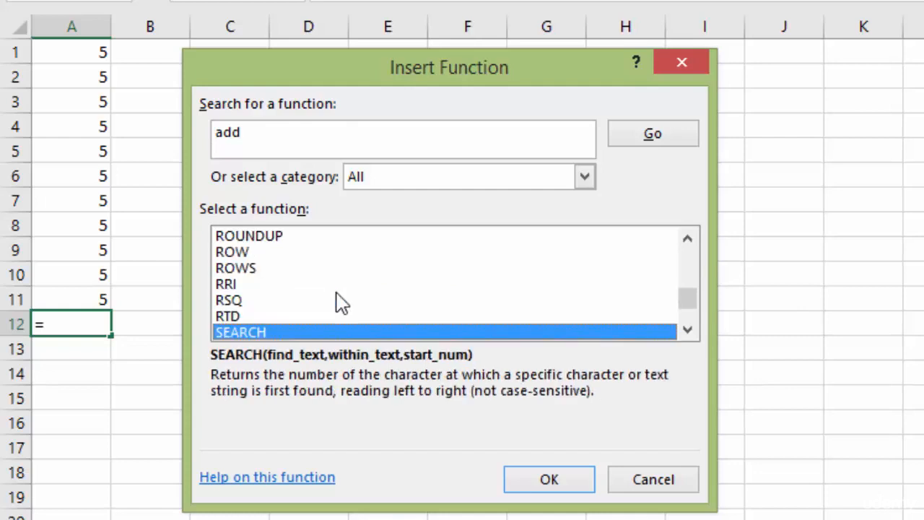
pyautogui.press('u')
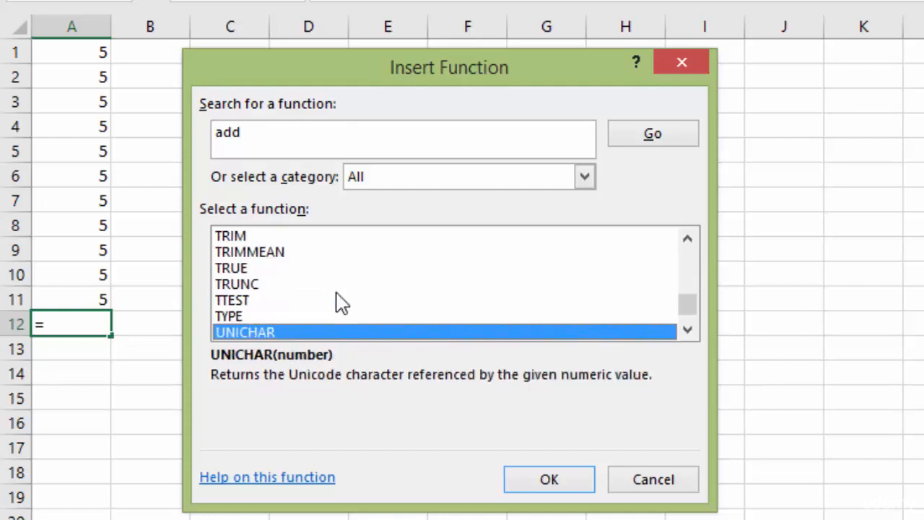
pyautogui.press('s')
pyautogui.press('u')
pyautogui.press('s')
pyautogui.press('u')
pyautogui.press('m')
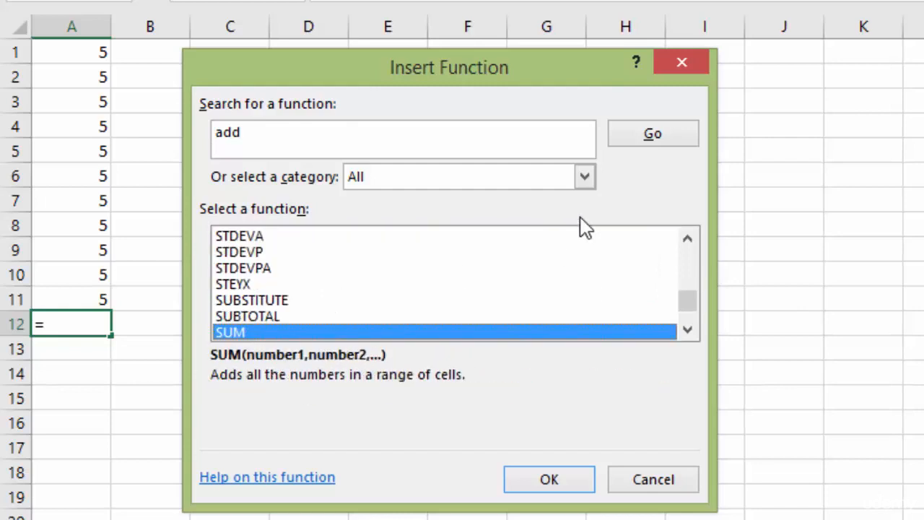
# Look through the available function categories down to Web, keeping the category set to All
pyautogui.click(584, 177)
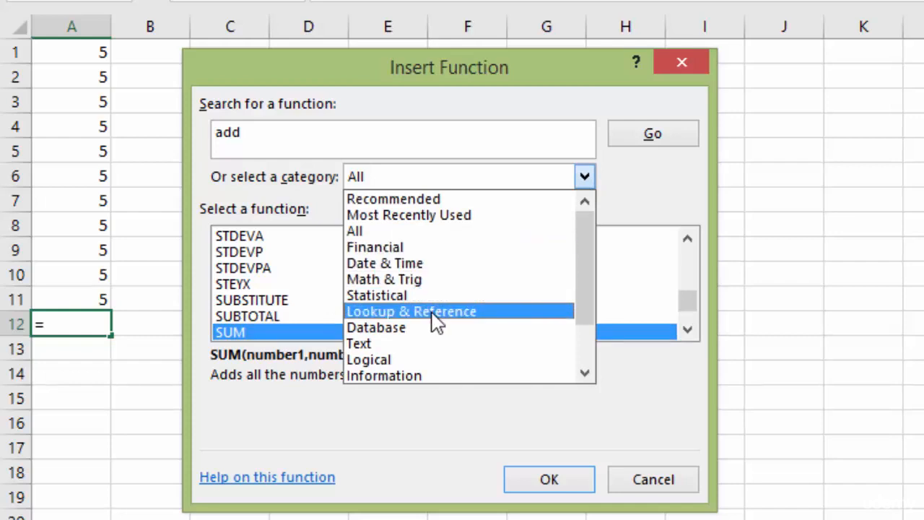
pyautogui.moveTo(582, 275); pyautogui.dragTo(586, 305)
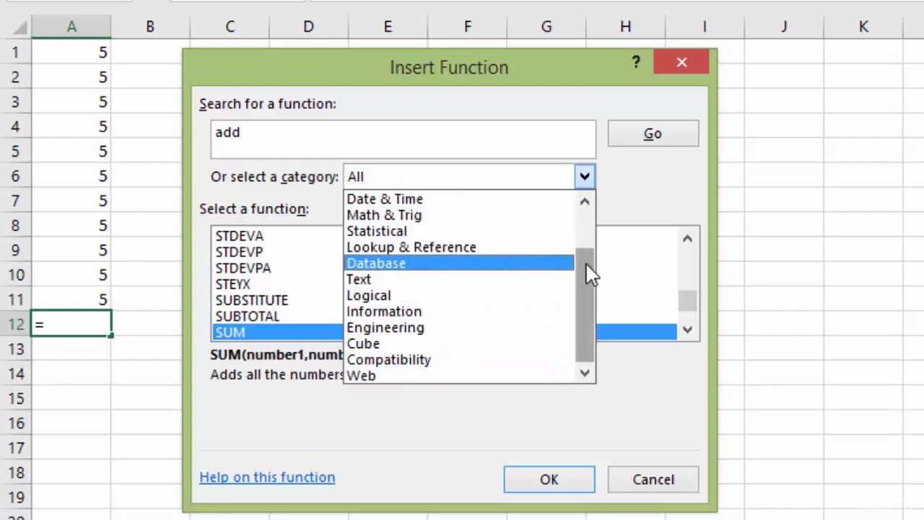
pyautogui.click(286, 332)
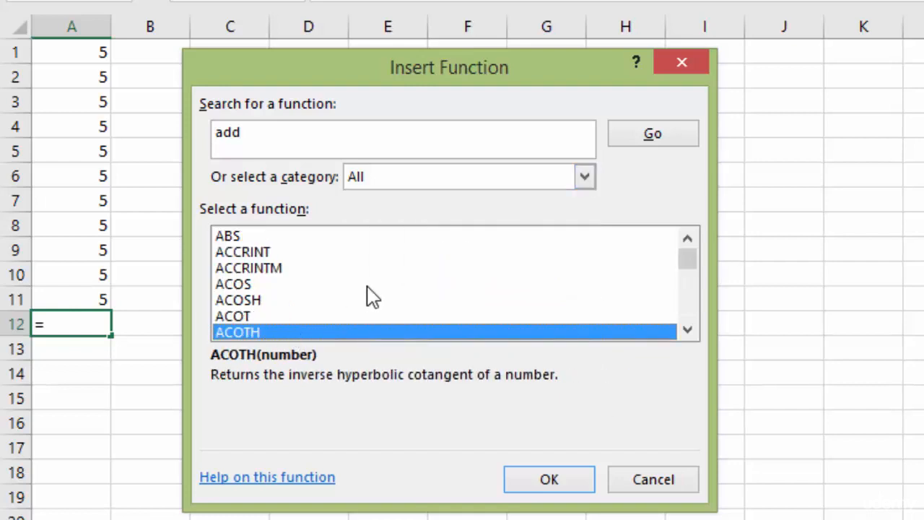
# Choose SUM from the list of all functions and insert it into cell A12 with A1:A11 as the Number1 argument
pyautogui.write('sum')
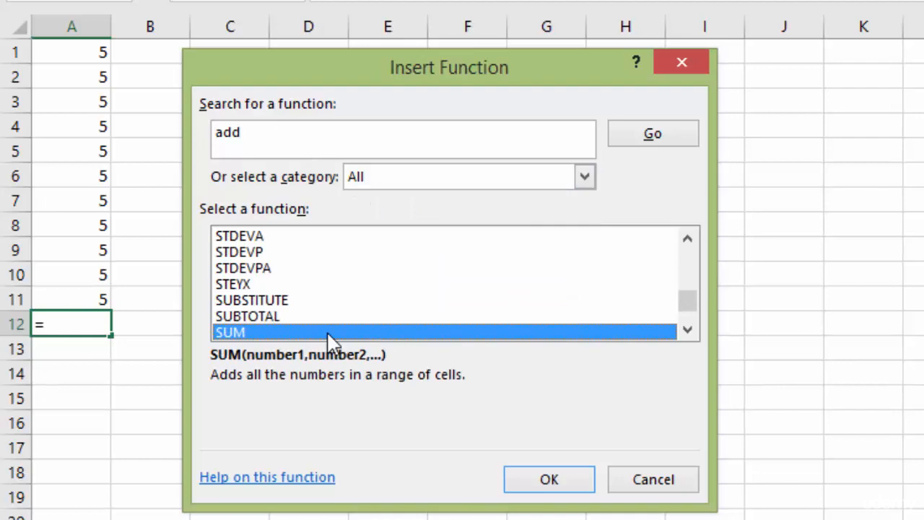
pyautogui.doubleClick(327, 332)
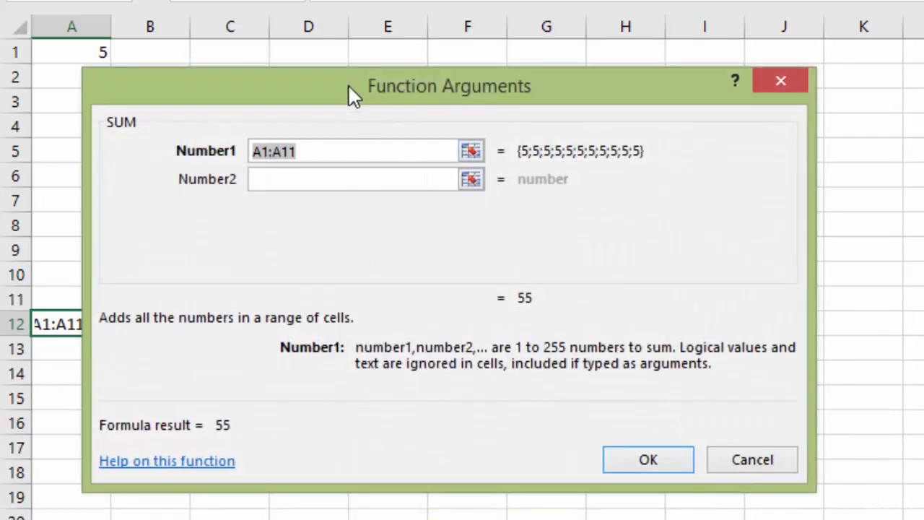
pyautogui.moveTo(348, 84); pyautogui.dragTo(388, 71)
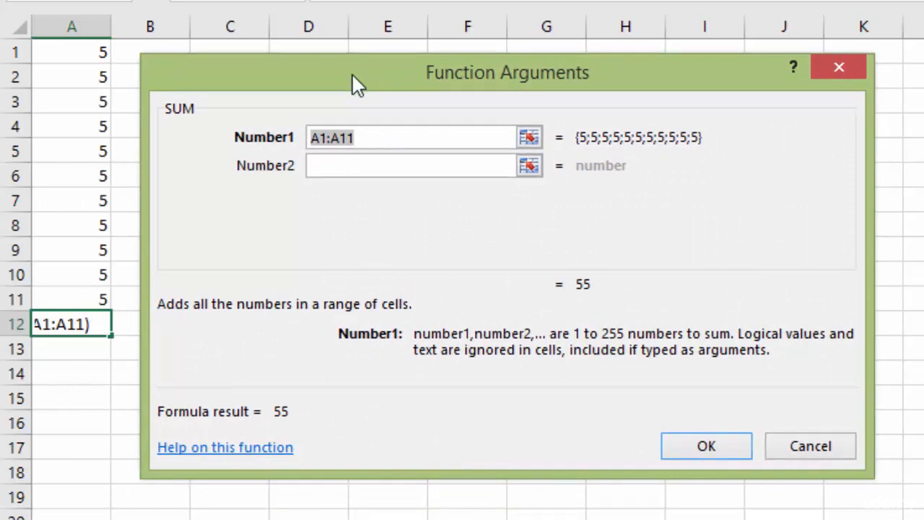
pyautogui.moveTo(371, 80); pyautogui.dragTo(385, 85)
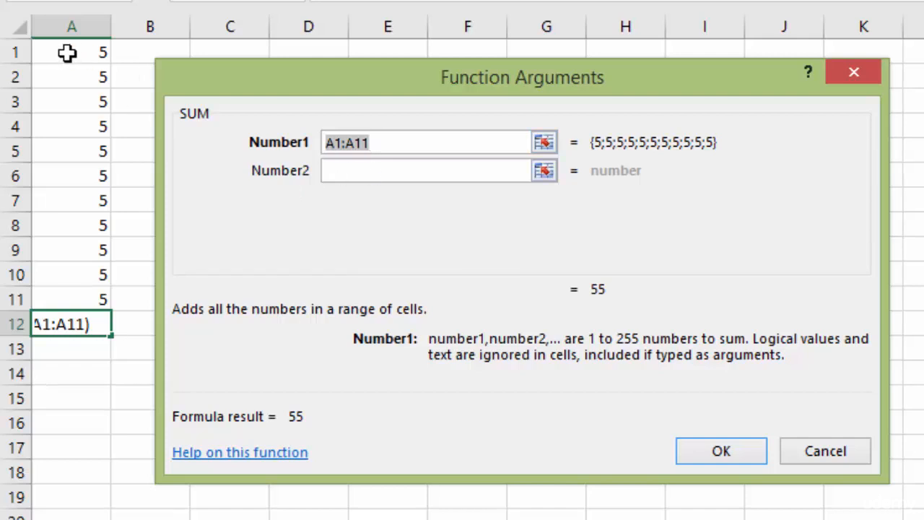
pyautogui.moveTo(67, 53); pyautogui.dragTo(71, 294)
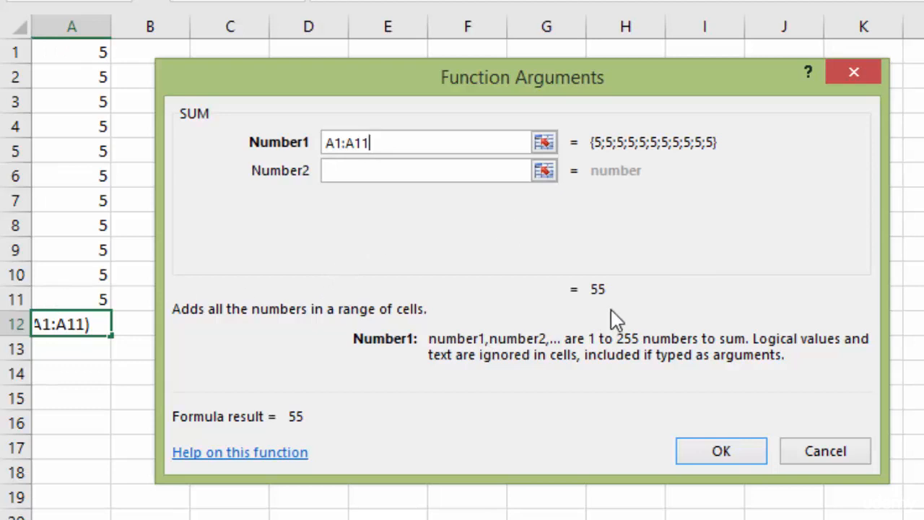
pyautogui.click(727, 457)
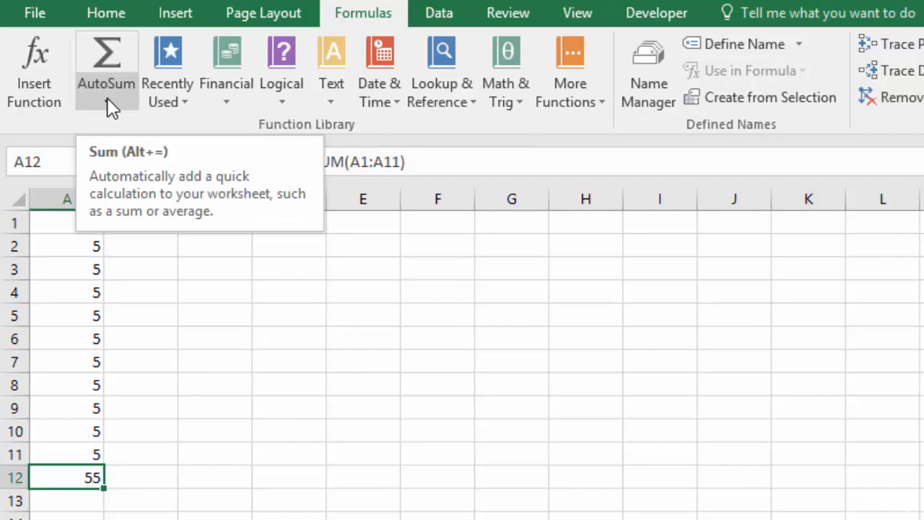
# Examine the functions offered under AutoSum, Recently Used, Financial, Logical, Text, Date & Time, Lookup & Reference and Math & Trig
pyautogui.click(107, 101)
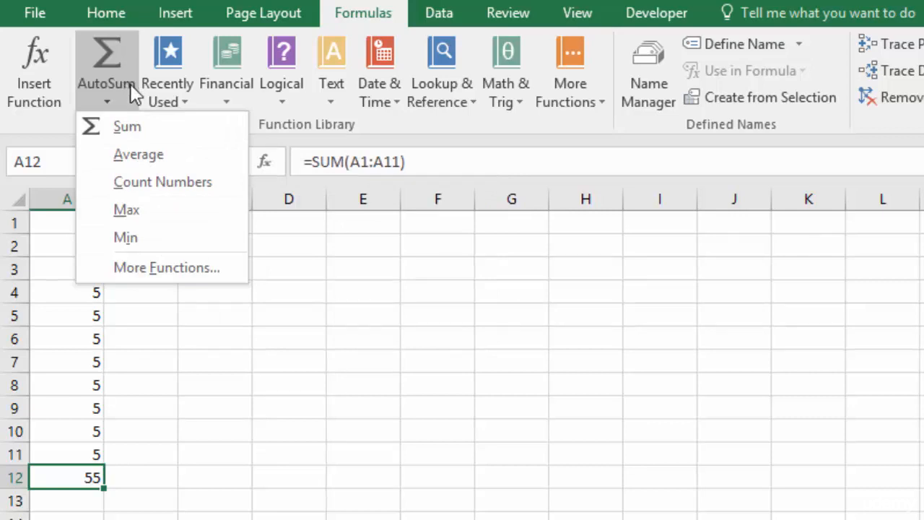
pyautogui.click(175, 86)
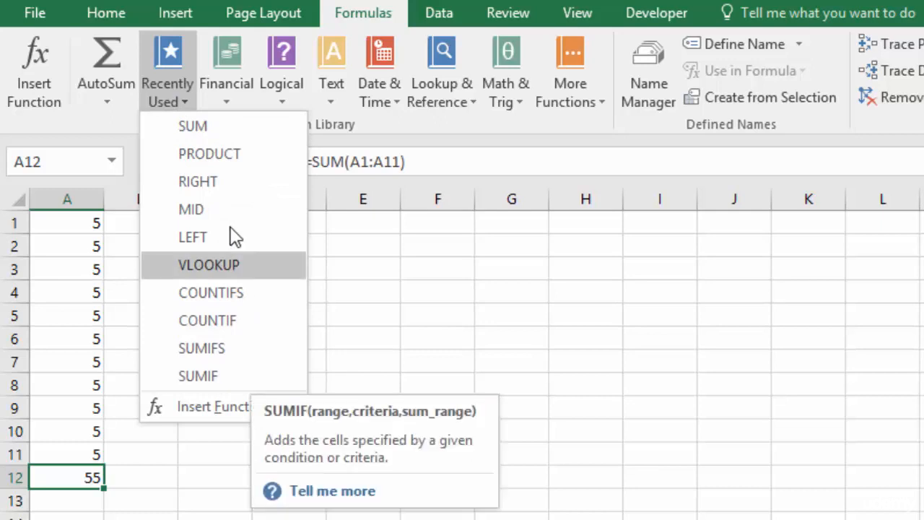
pyautogui.click(227, 73)
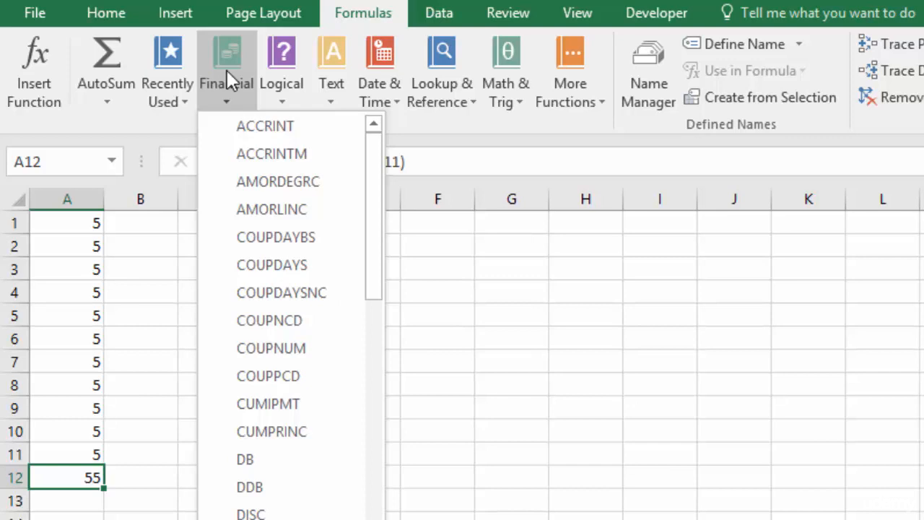
pyautogui.click(282, 67)
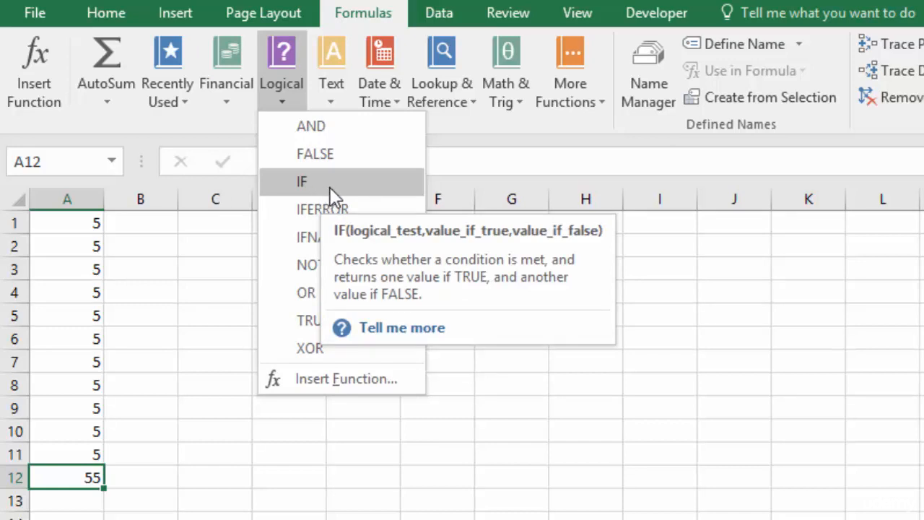
pyautogui.click(332, 59)
pyautogui.click(332, 60)
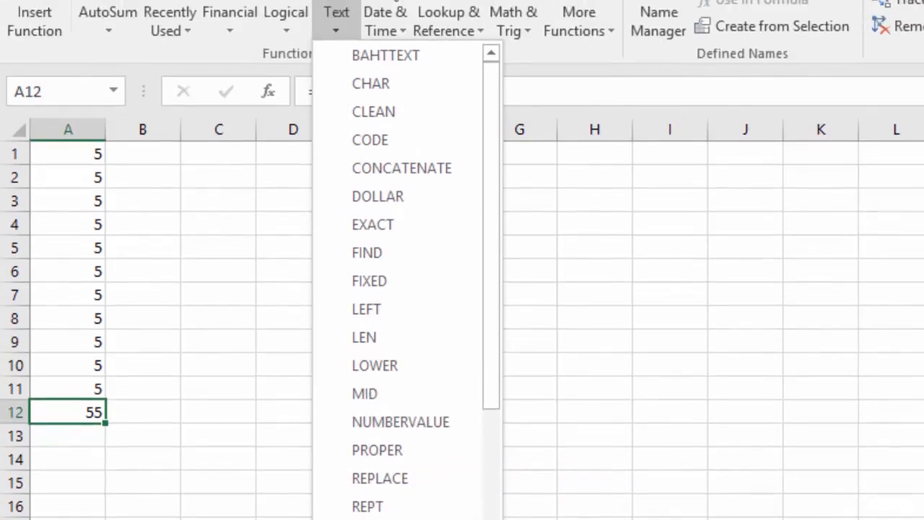
pyautogui.click(388, 47)
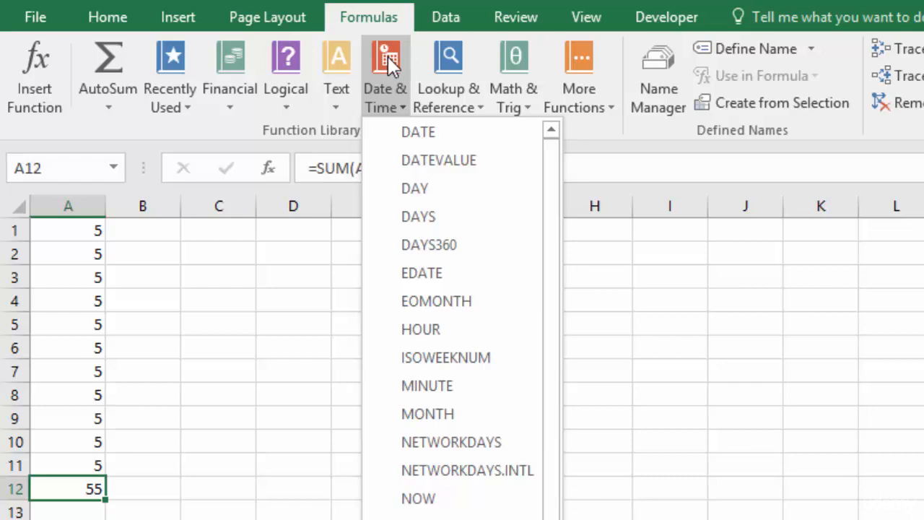
pyautogui.click(448, 57)
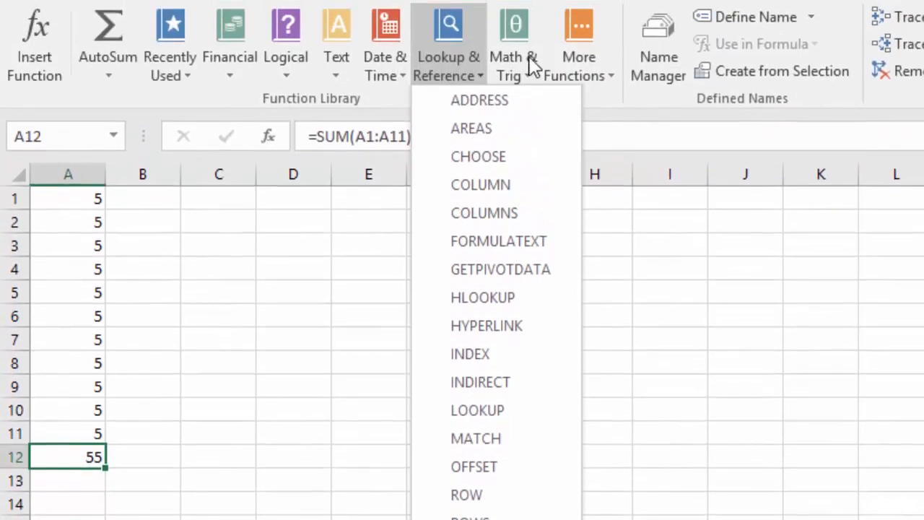
pyautogui.click(526, 75)
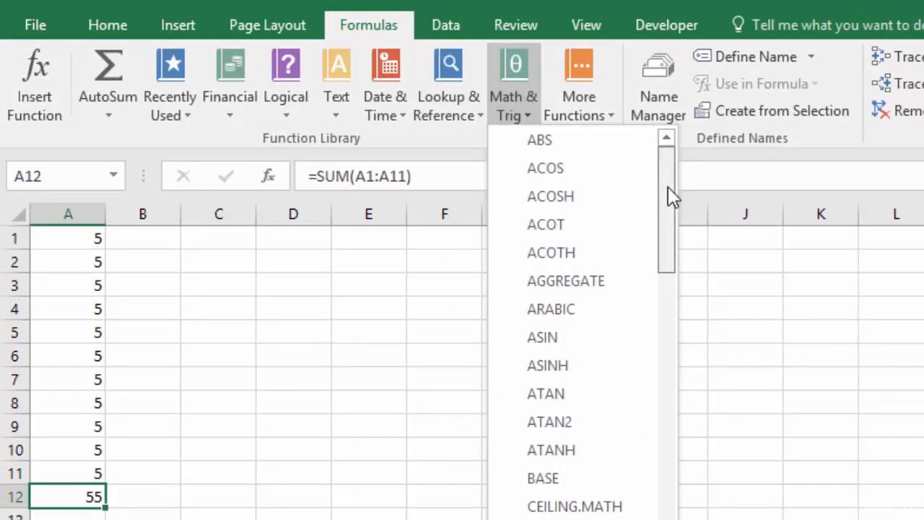
# Examine the Math & Trig functions down to SUM and its variants, plus the additional function categories from Statistical to Web
pyautogui.moveTo(667, 187); pyautogui.dragTo(657, 401)
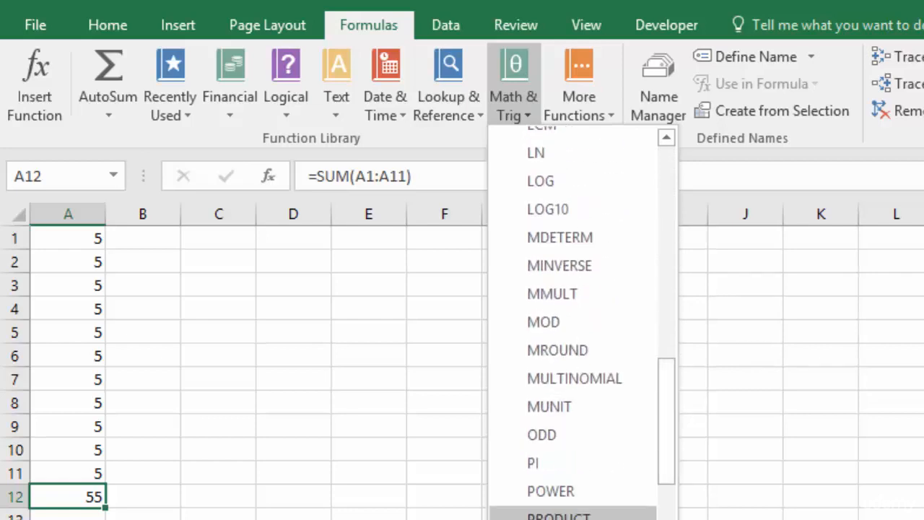
pyautogui.moveTo(667, 401); pyautogui.dragTo(674, 519)
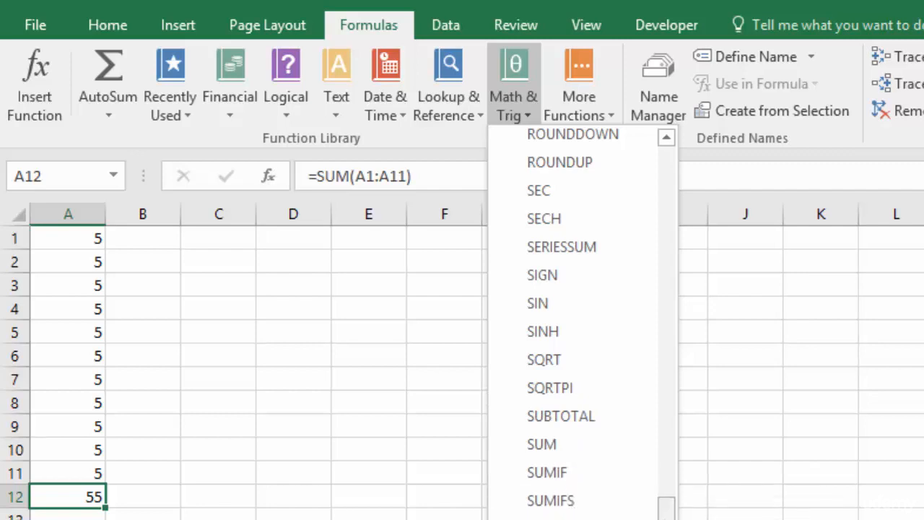
pyautogui.click(583, 79)
pyautogui.click(583, 80)
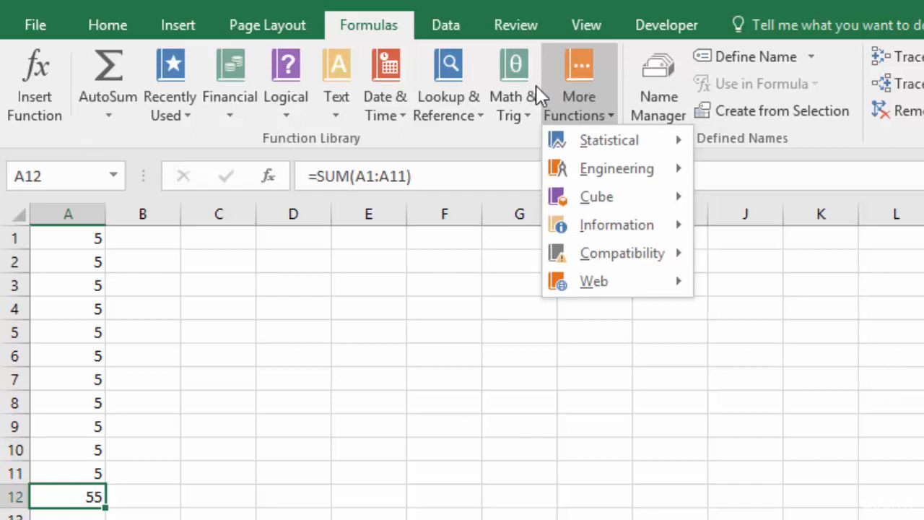
pyautogui.click(34, 83)
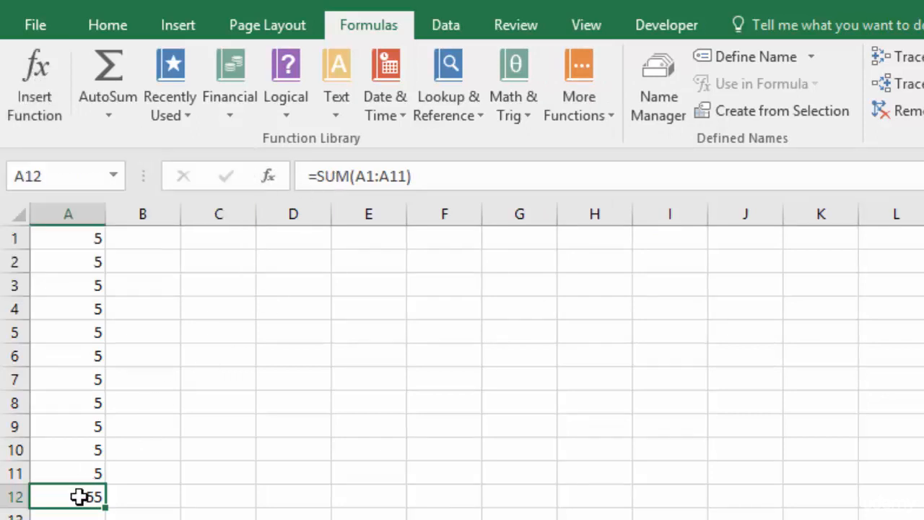
# Clear the existing formula from cell A12 and begin a new one with =sum to show the matching function suggestions
pyautogui.moveTo(433, 171); pyautogui.dragTo(298, 175)
pyautogui.press('Delete')
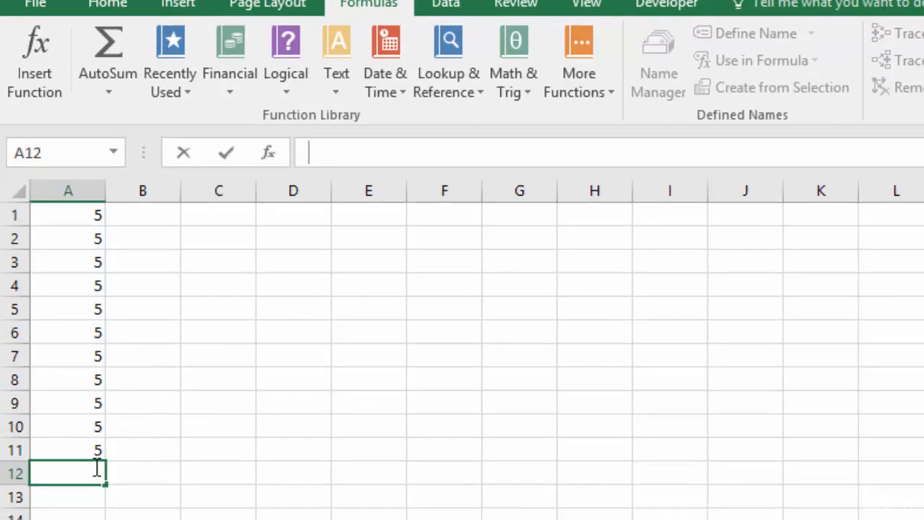
pyautogui.write('=')
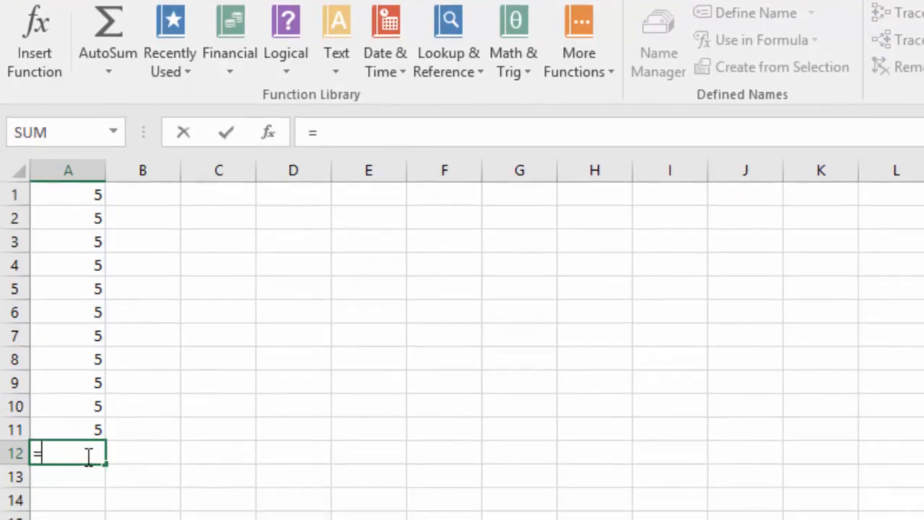
pyautogui.write('sum')
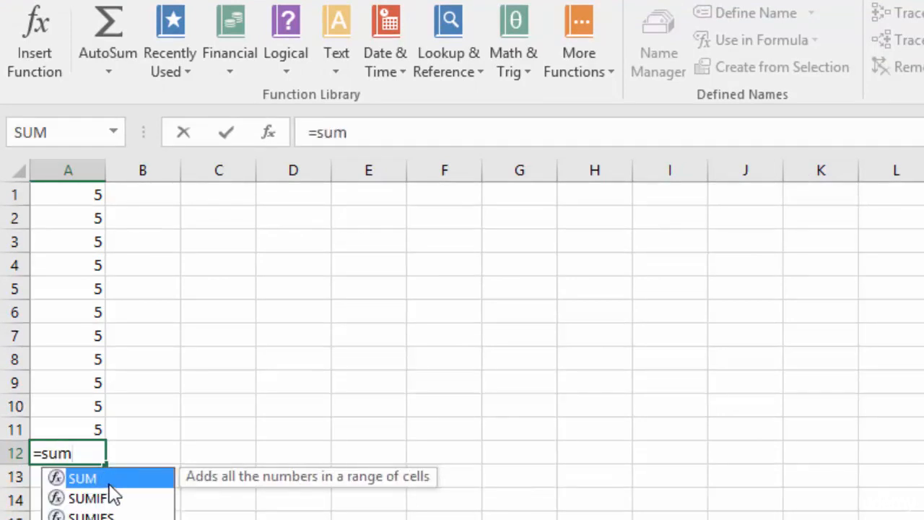
# Reduce the entry in A12 to the equals sign and insert SUM over A1:A11 from the list of recently used functions
pyautogui.press('BackSpace')
pyautogui.press('BackSpace')
pyautogui.press('BackSpace')
pyautogui.click(114, 133)
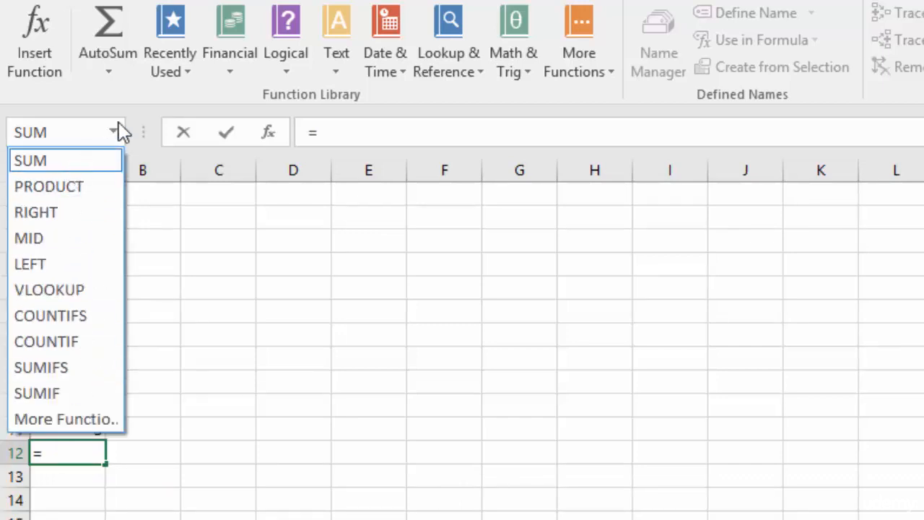
pyautogui.click(30, 160)
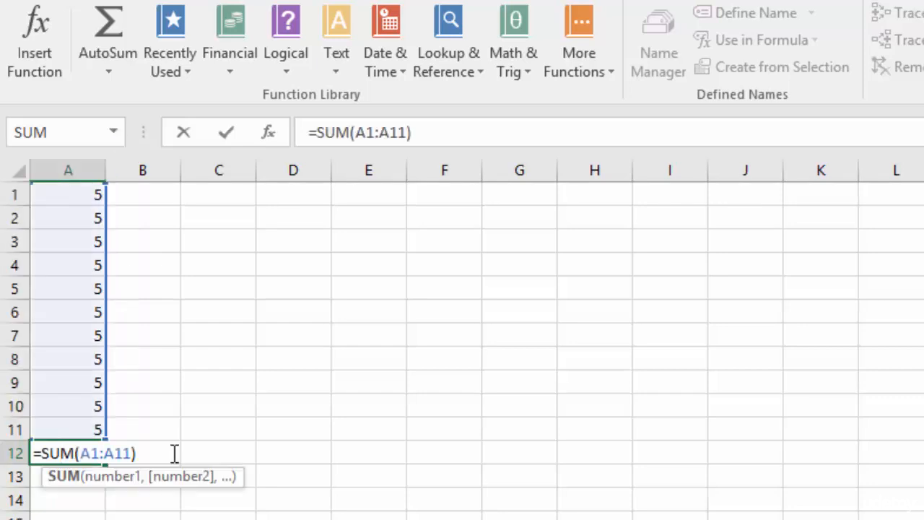